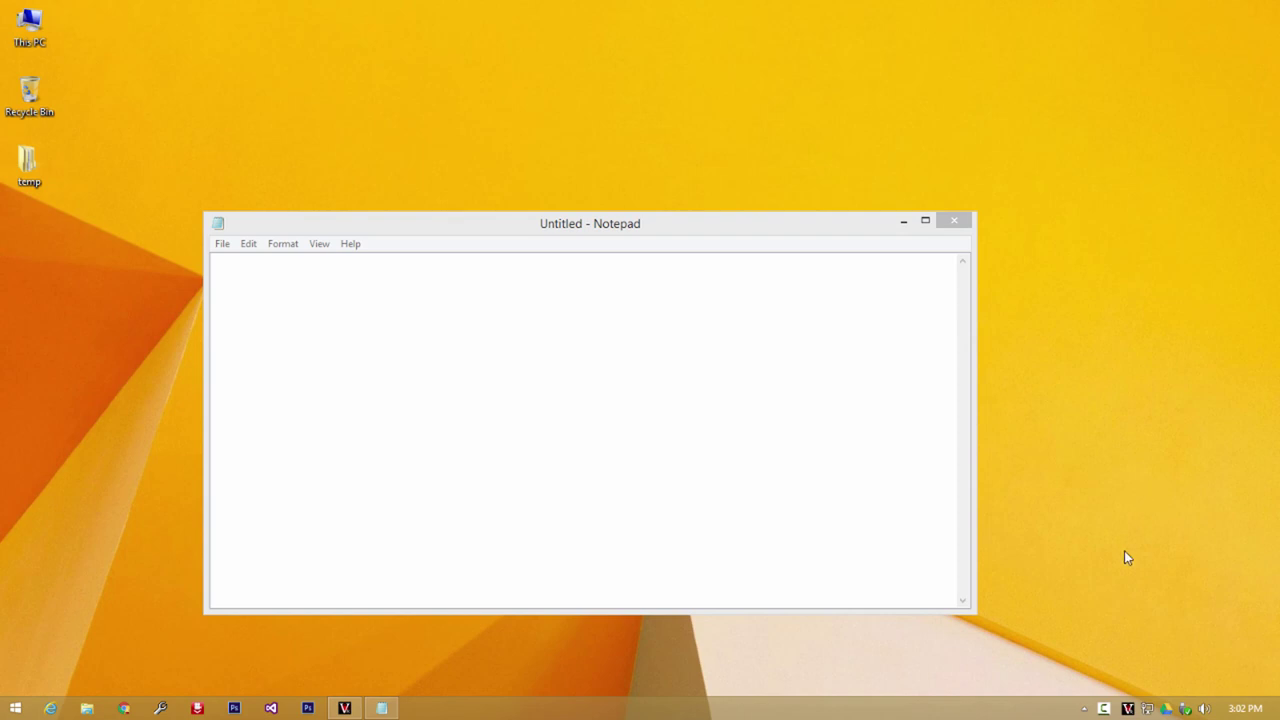
# Check the hidden notification-area icons and refresh the desktop.
pyautogui.click(1081, 710)
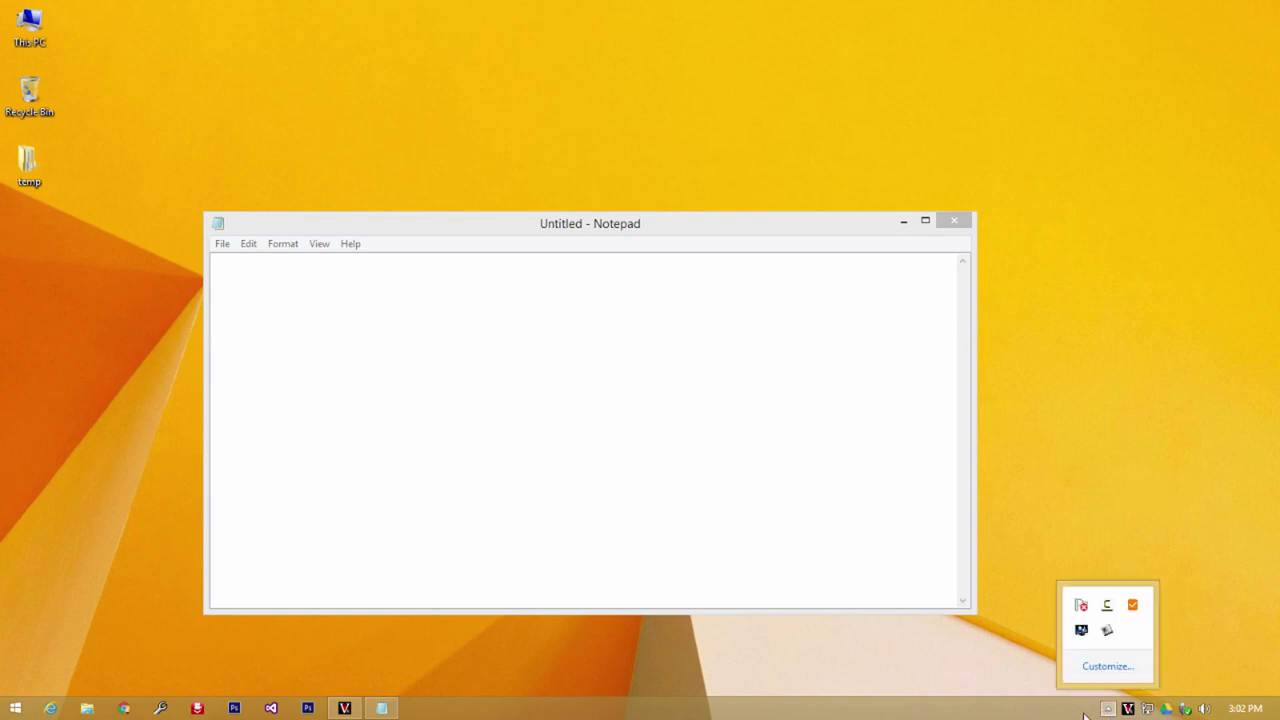
pyautogui.click(1085, 502)
pyautogui.rightClick(1061, 332)
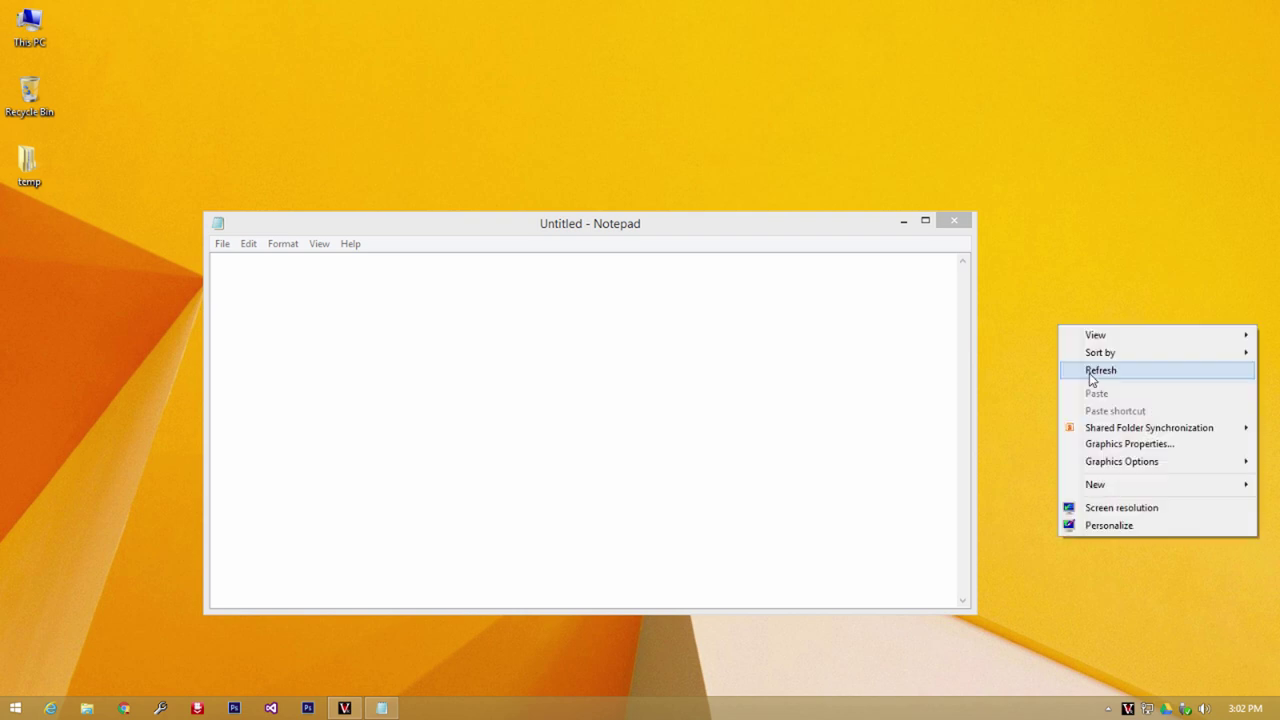
pyautogui.click(1063, 366)
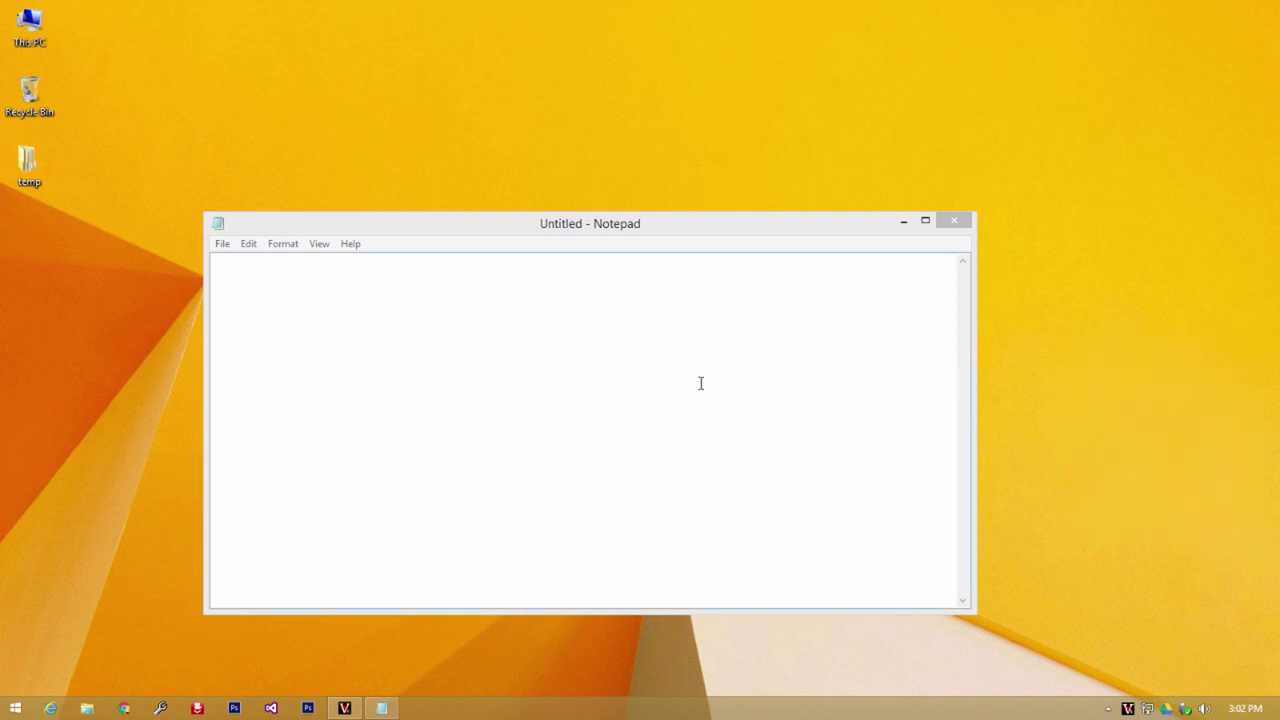
# Write a greeting and the OIL PAINTING PLUGIN / GREYC announcement lines in Notepad.
pyautogui.click(532, 375)
pyautogui.write('He')
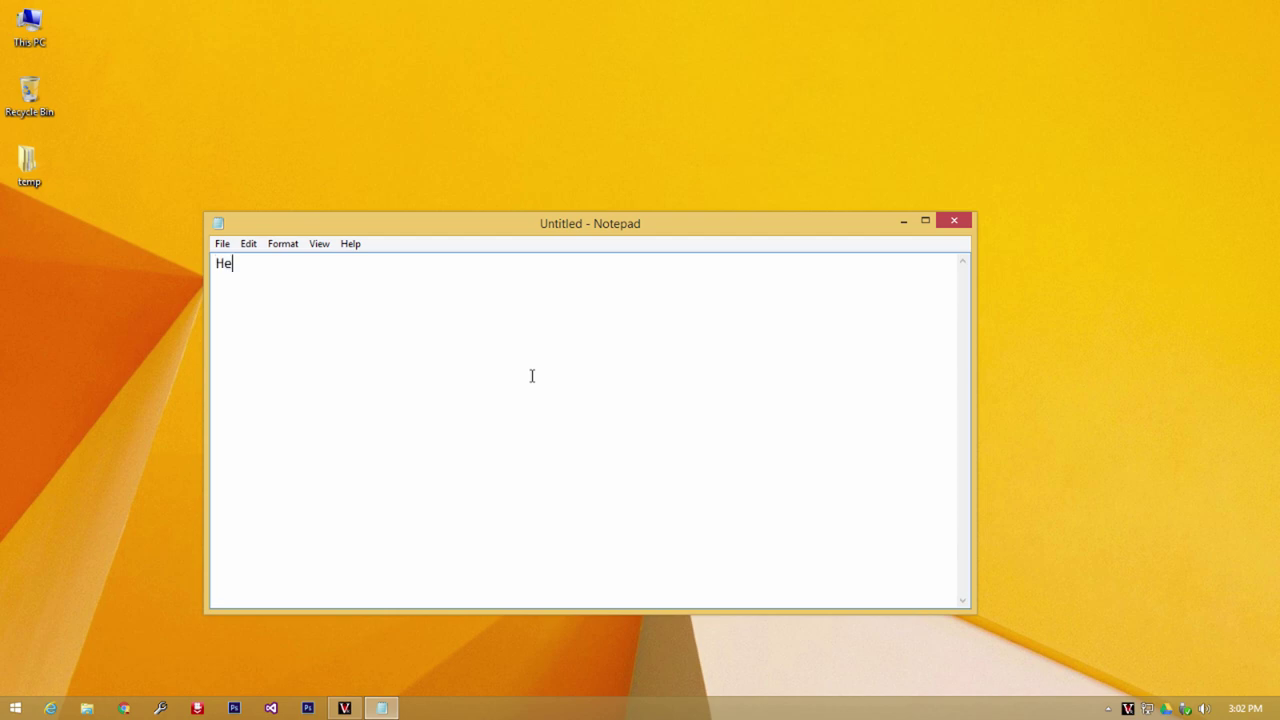
pyautogui.write('llo Friends :) ho')
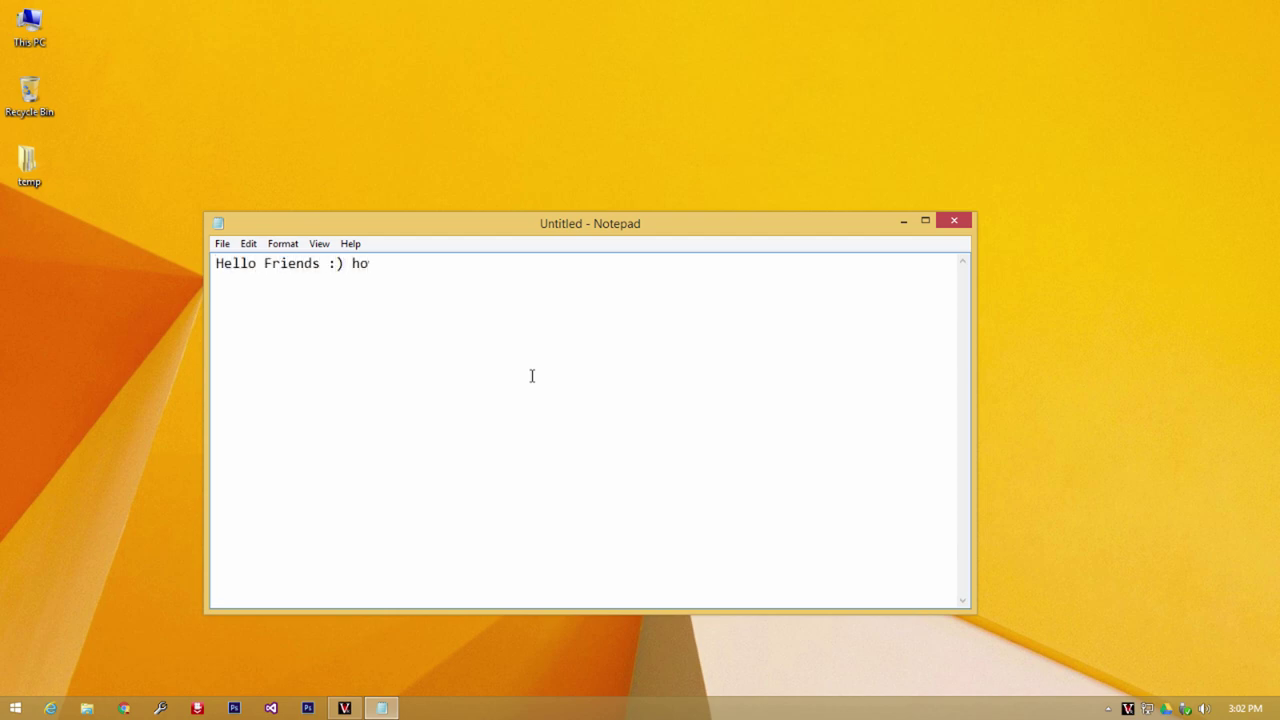
pyautogui.write('all :)....')
pyautogui.press('Return')
pyautogui.write('today i')
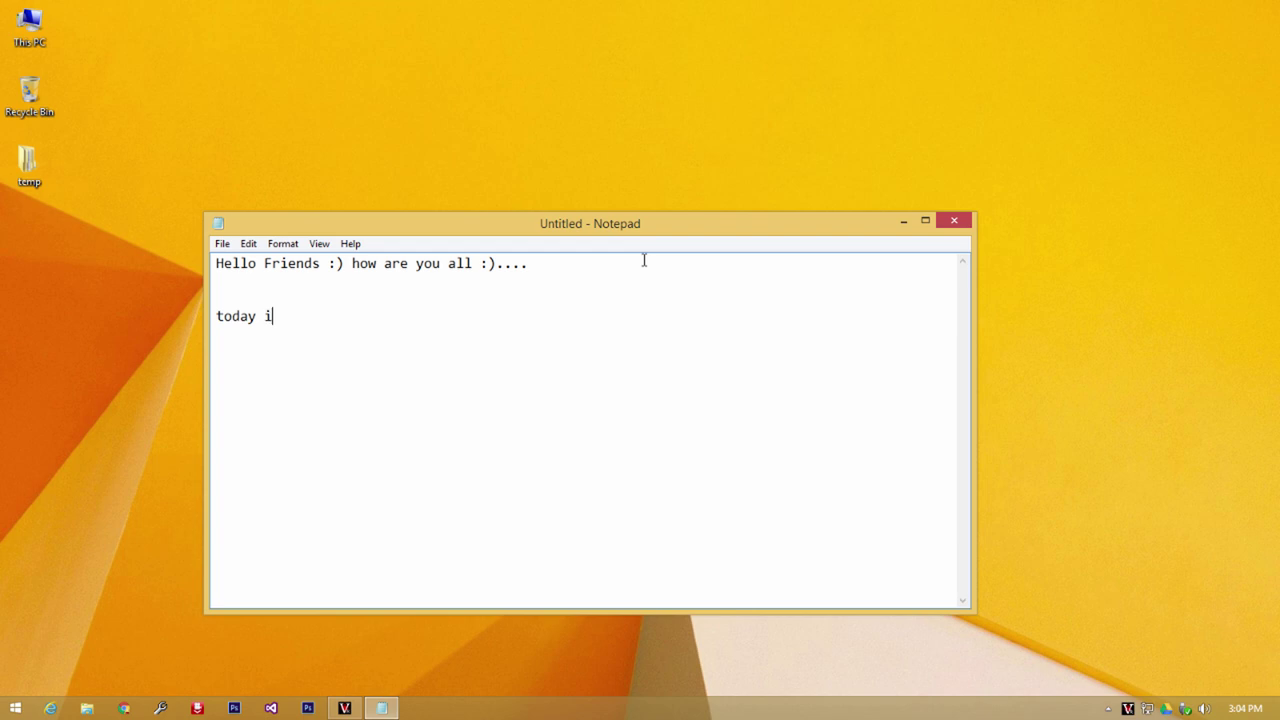
pyautogui.write(' show this v')
pyautogui.write('ideo for profe')
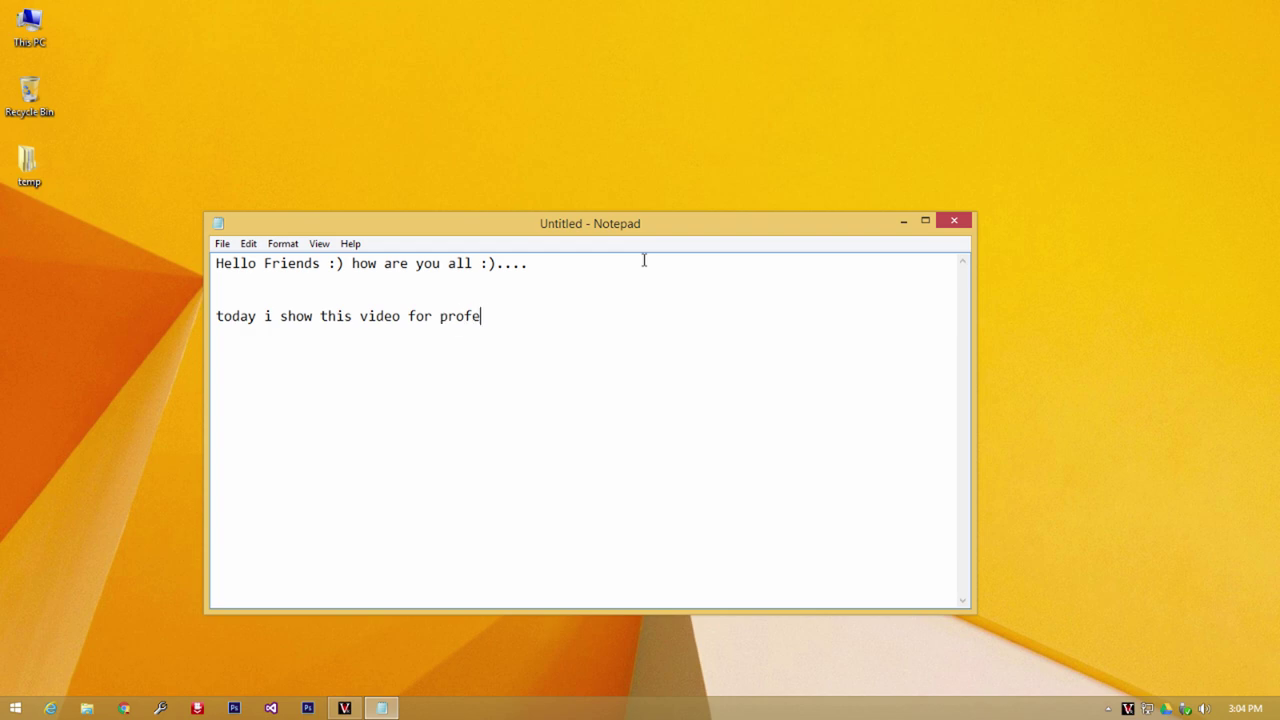
pyautogui.write('ssional photoshop')
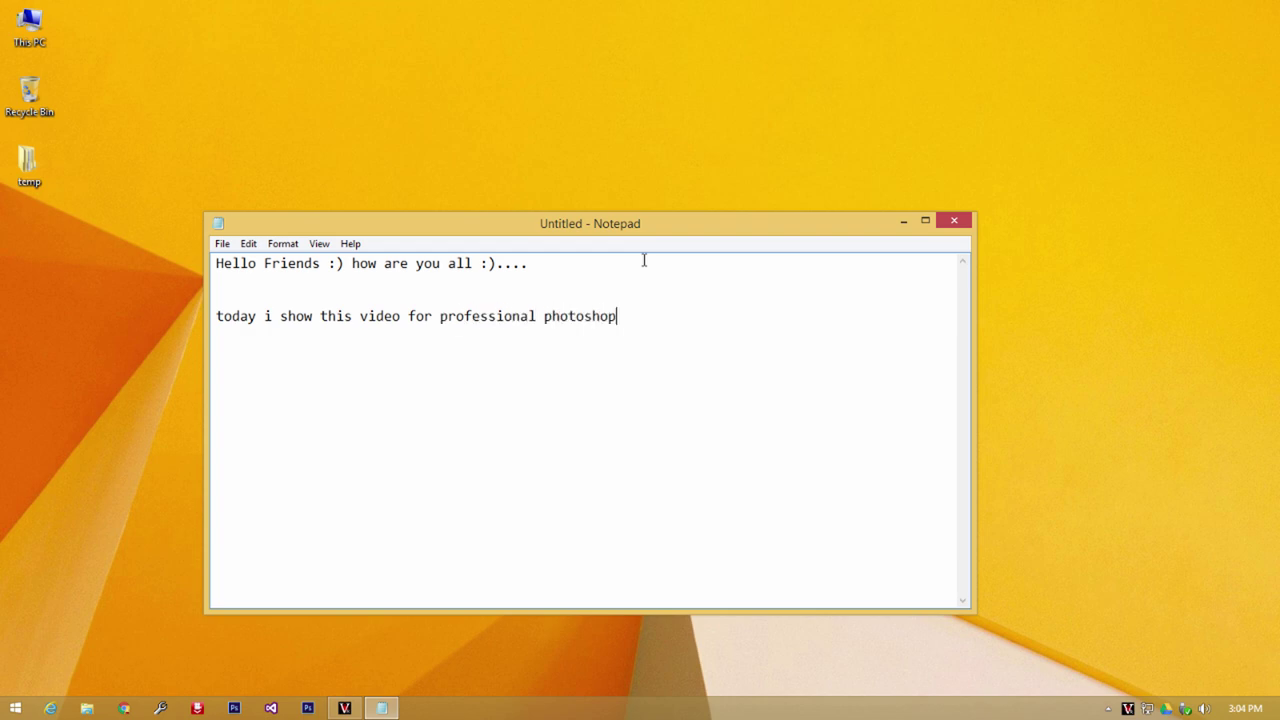
pyautogui.write(' designers ')
pyautogui.write('OIL PAIN')
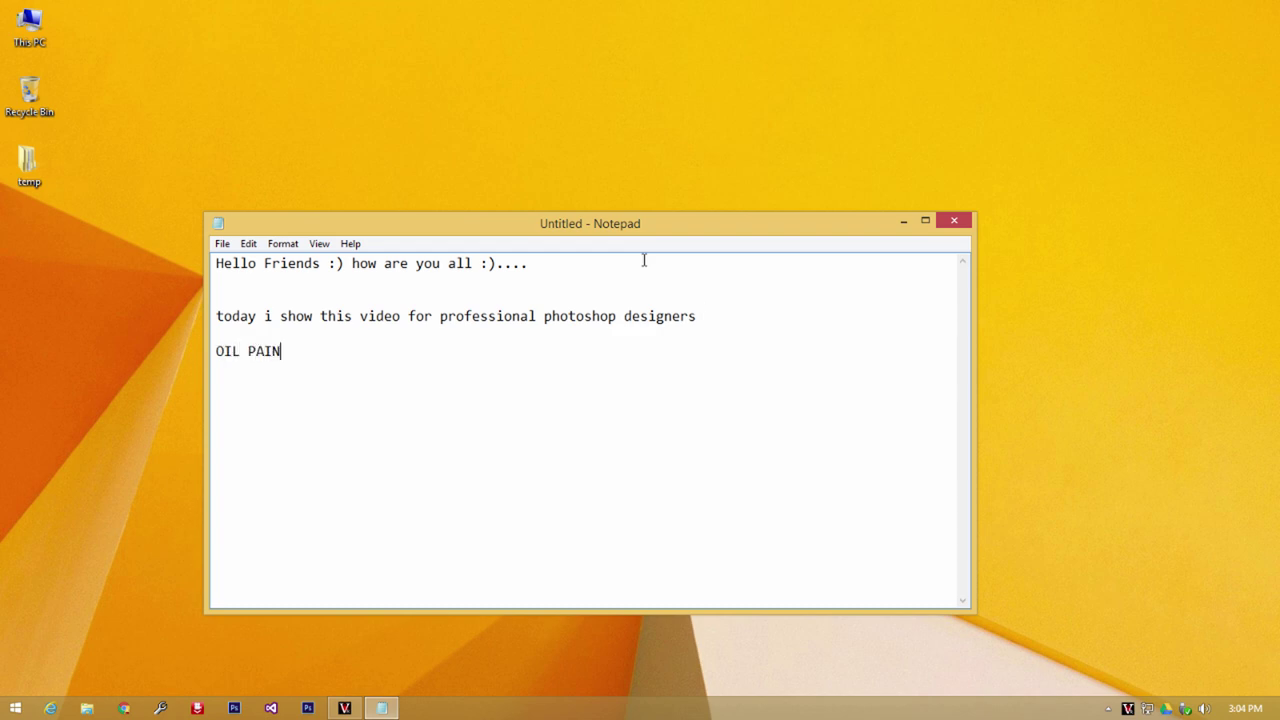
pyautogui.write('TING PL')
pyautogui.write('UGI')
pyautogui.write('this is fr')
pyautogui.write('ee')
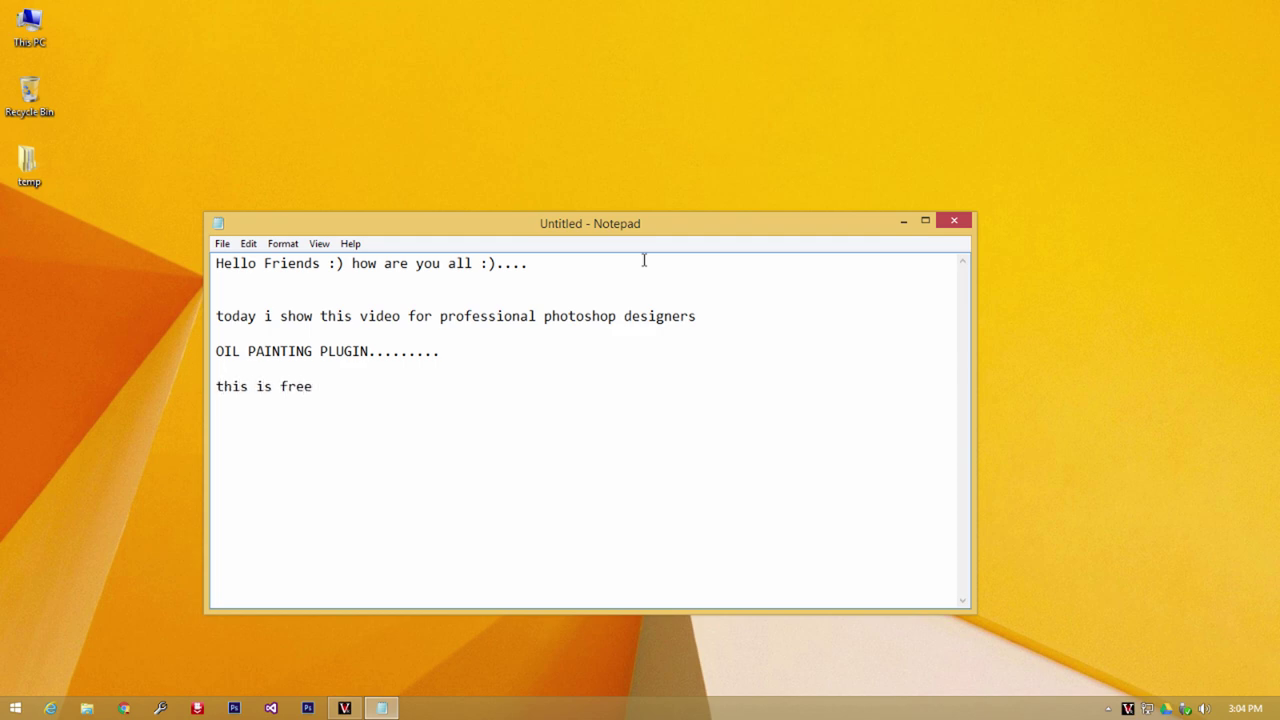
pyautogui.write(' Oil Painting Plugin')
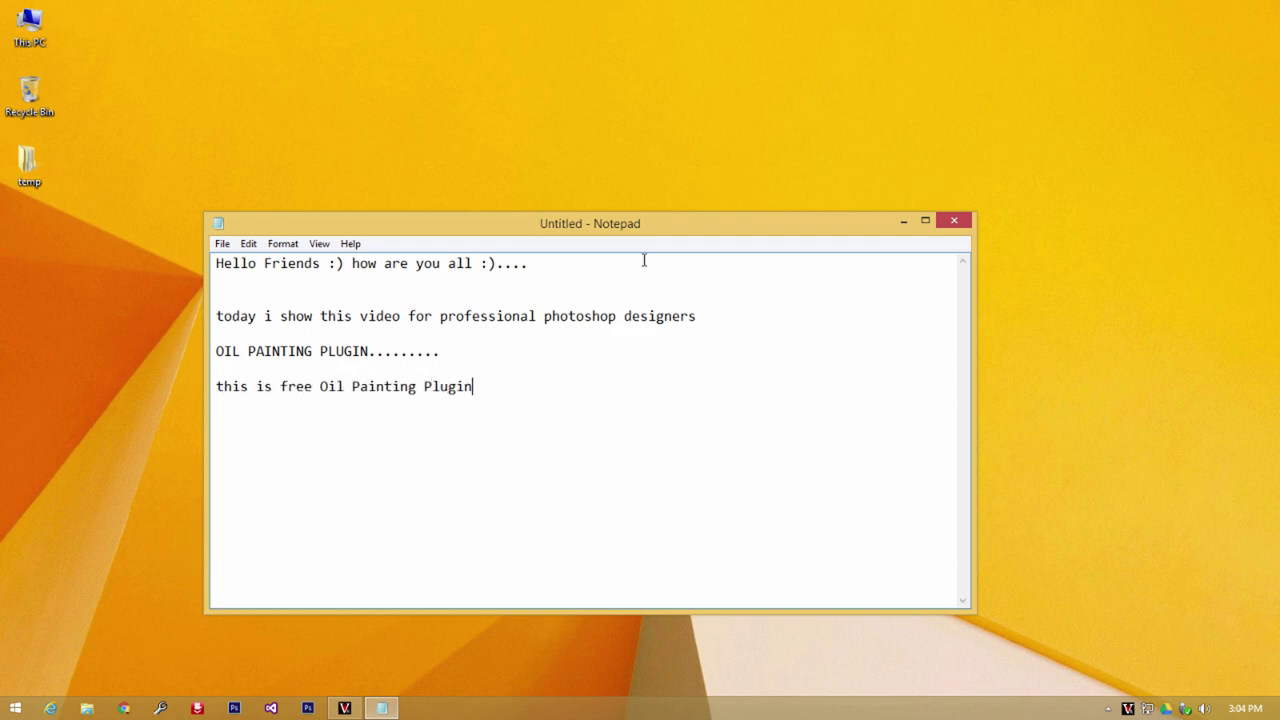
pyautogui.write('EYC.........')
# Move the Notepad window up-left and select the plugin announcement lines.
pyautogui.rightClick(551, 130)
pyautogui.click(600, 177)
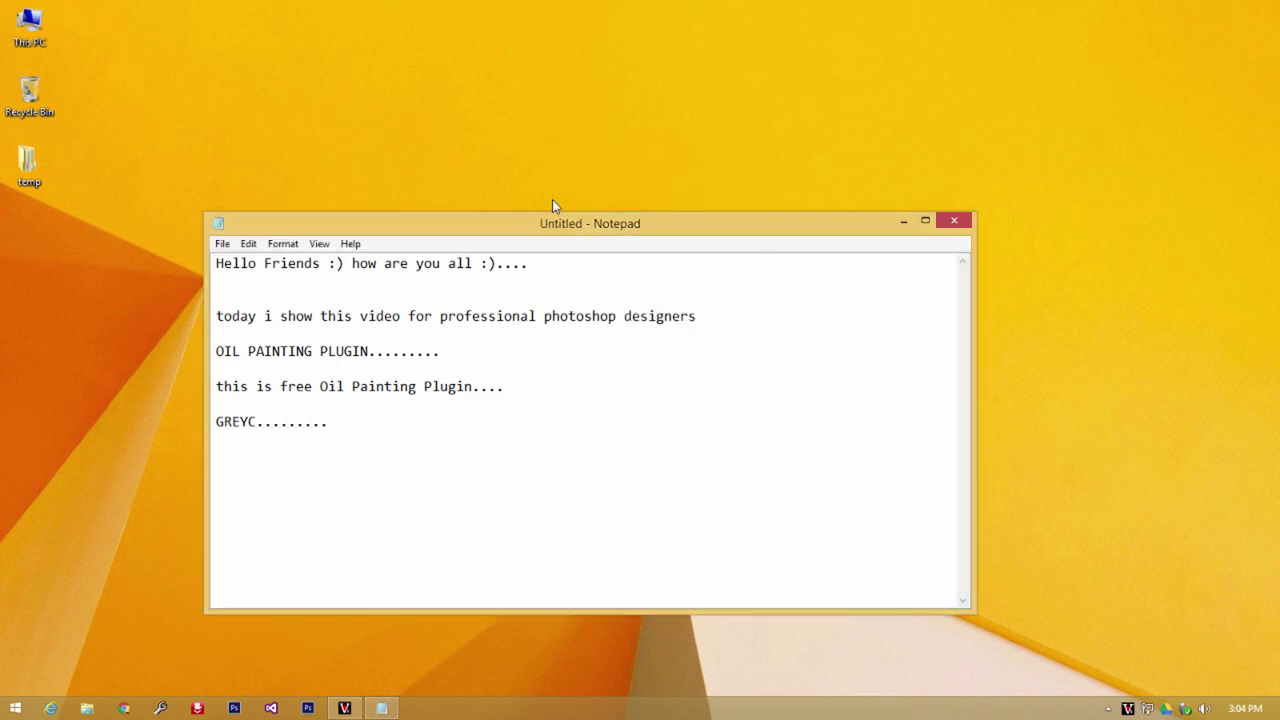
pyautogui.moveTo(558, 226); pyautogui.dragTo(544, 133)
pyautogui.moveTo(353, 320); pyautogui.dragTo(168, 218)
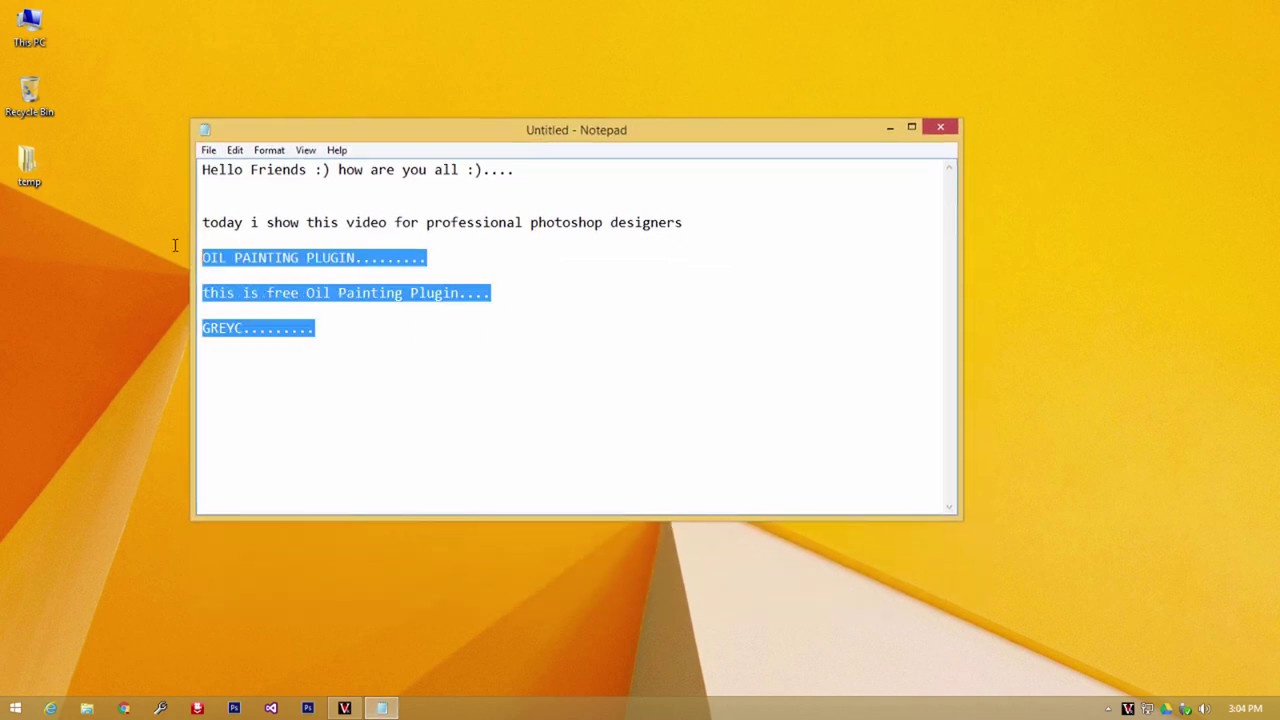
pyautogui.press('Delete')
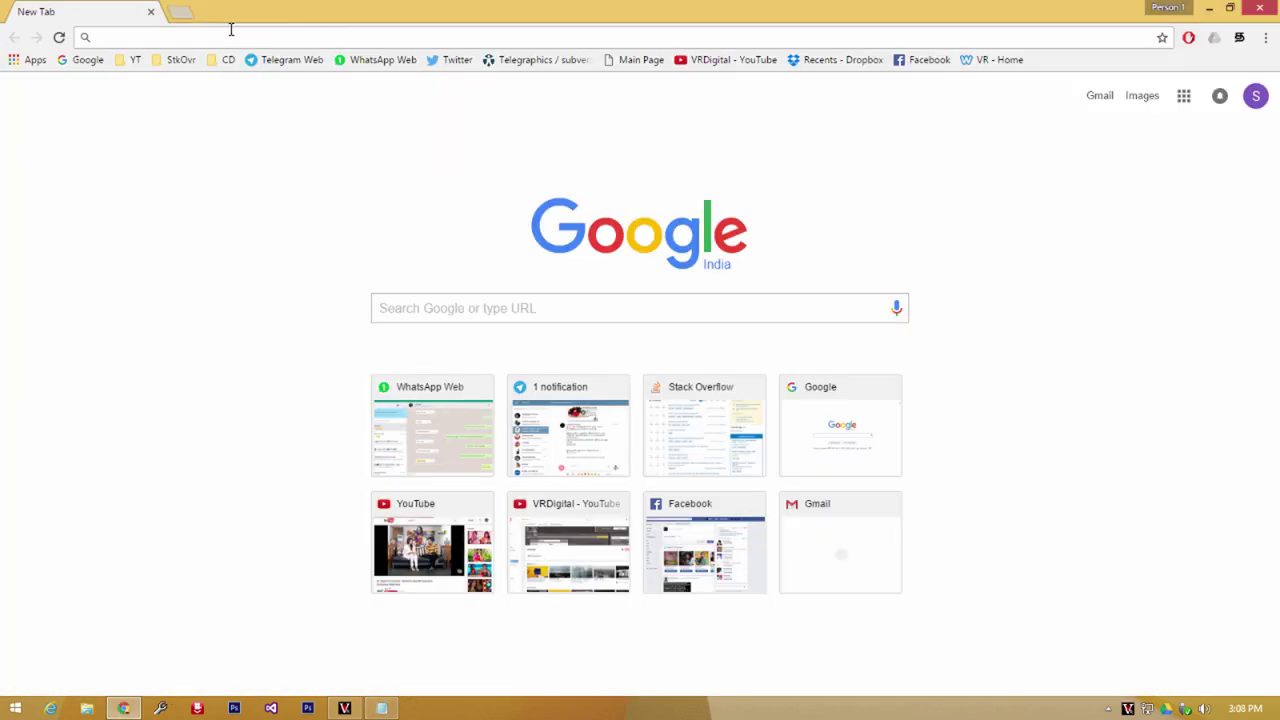
pyautogui.write('www.')
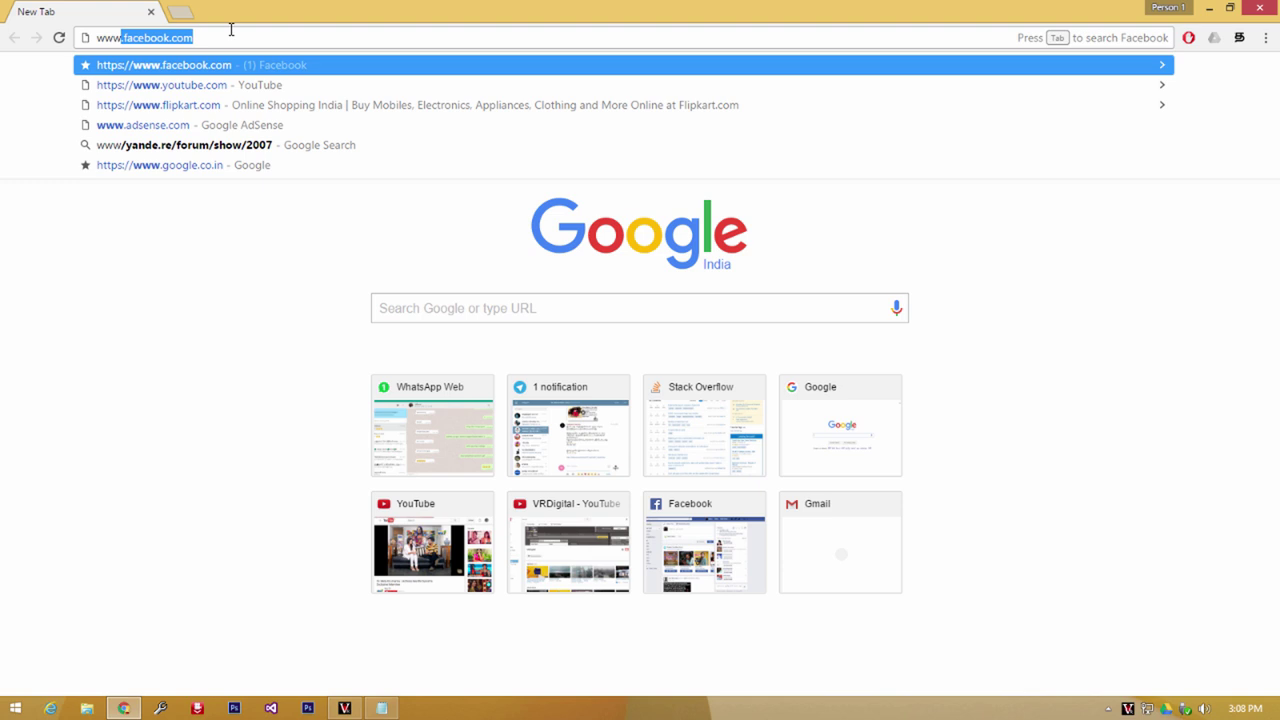
pyautogui.write('yande')
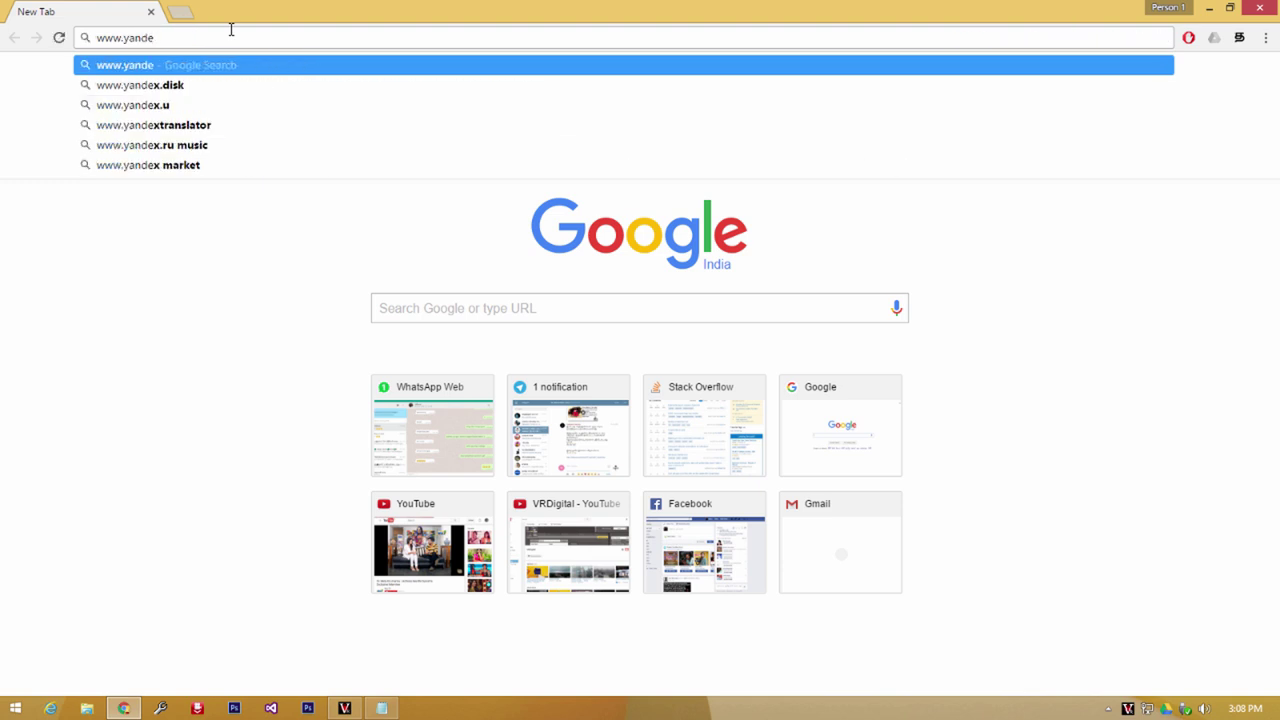
pyautogui.write('.re/foru')
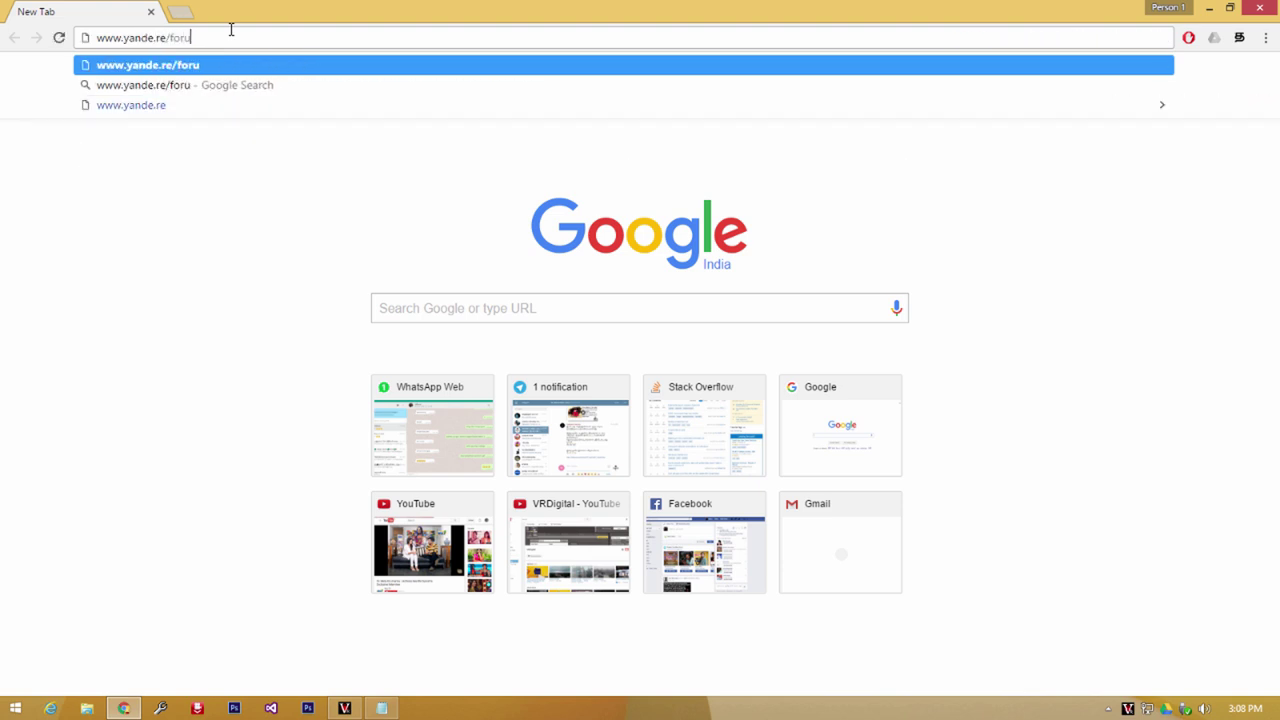
pyautogui.write('m/sho')
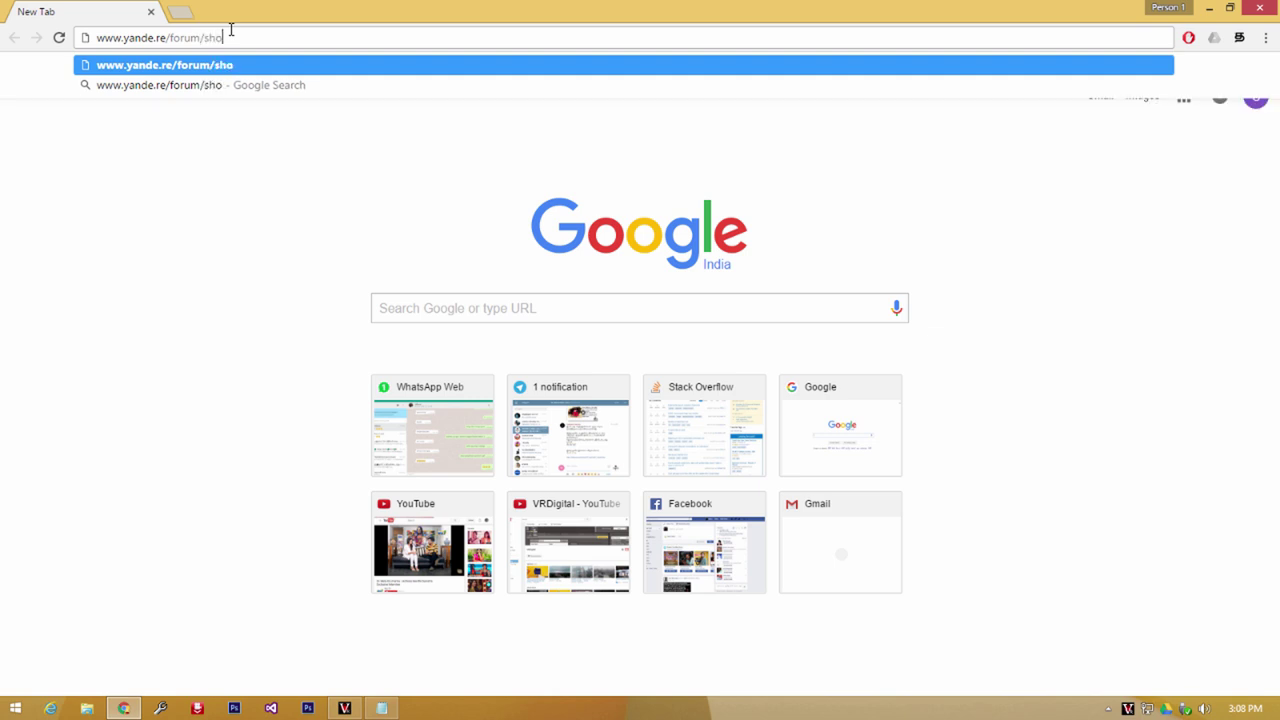
pyautogui.write('w.')
pyautogui.press('BackSpace')
pyautogui.write('/')
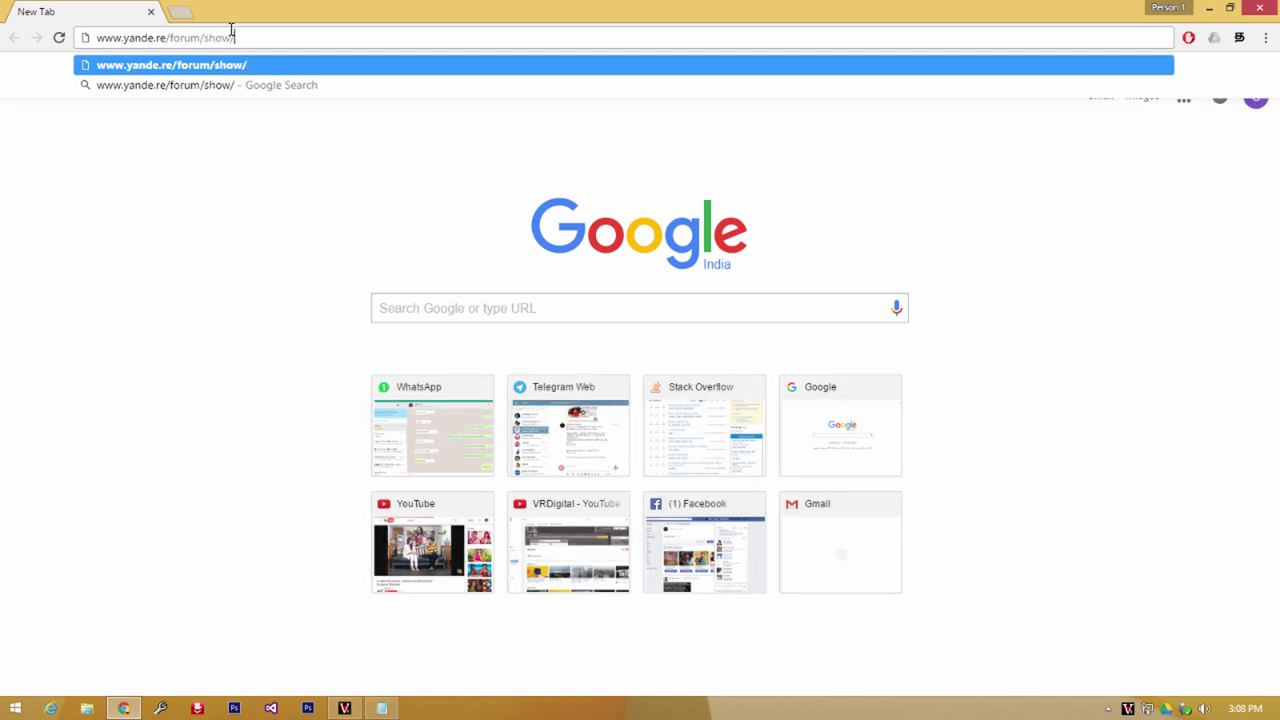
pyautogui.write('2007')
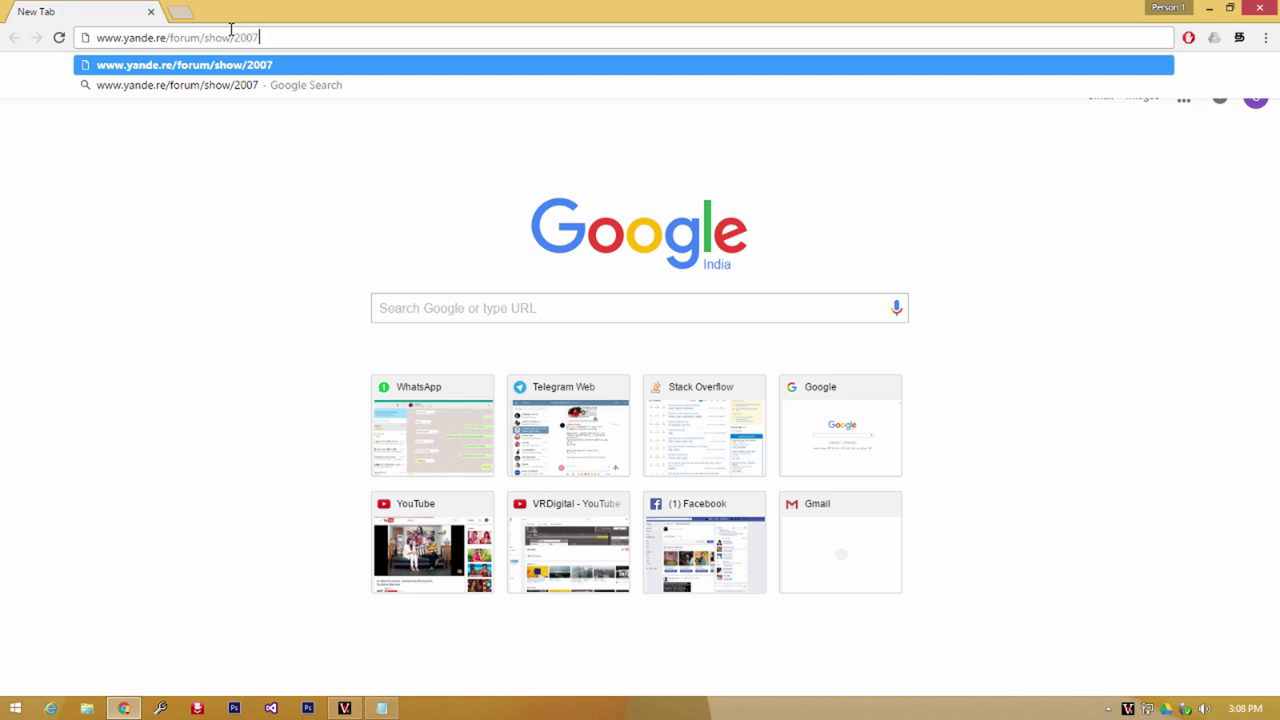
# Load the forum thread, download GreycShop-r216-bin.zip, and open the downloaded archive.
pyautogui.press('Return')
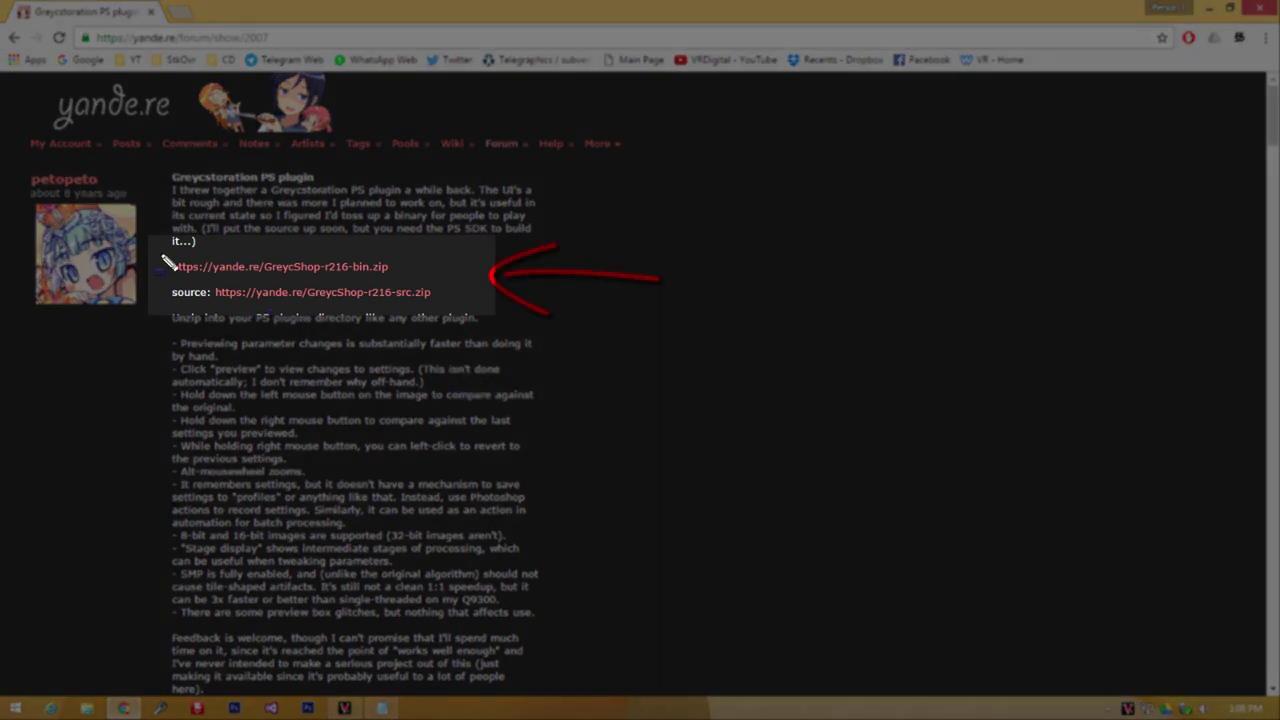
pyautogui.moveTo(185, 272); pyautogui.dragTo(455, 312)
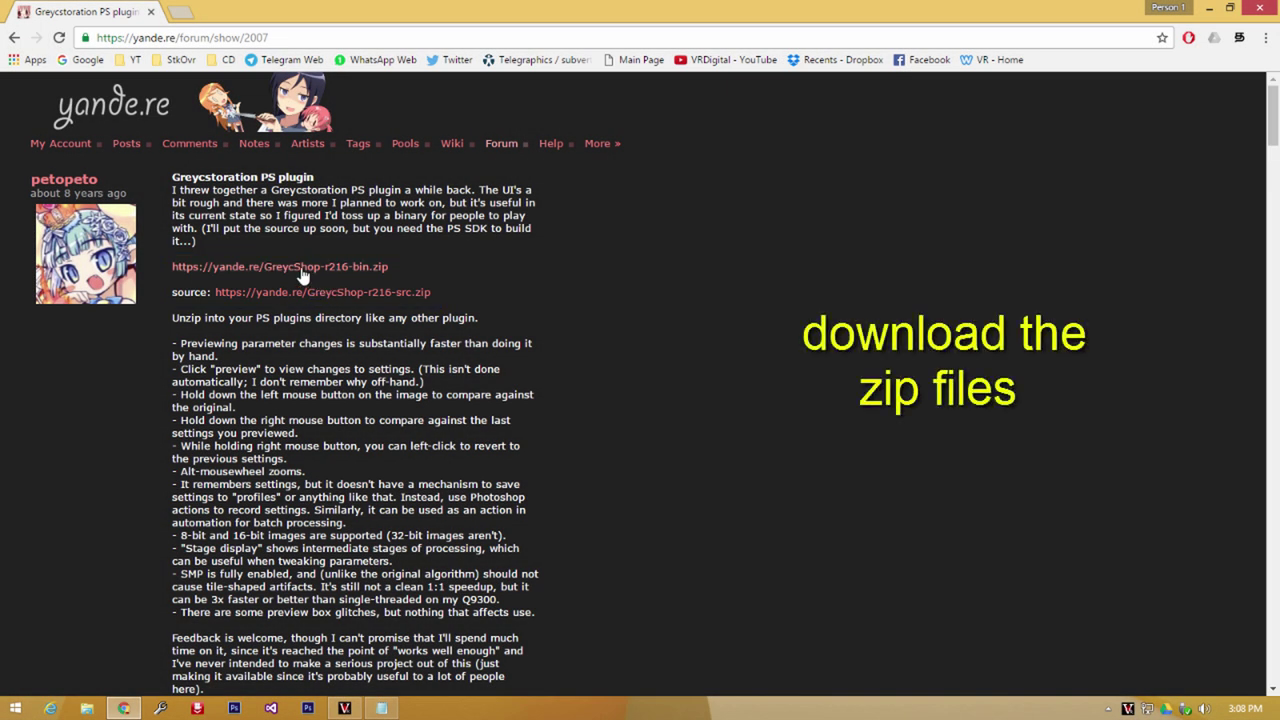
pyautogui.click(308, 267)
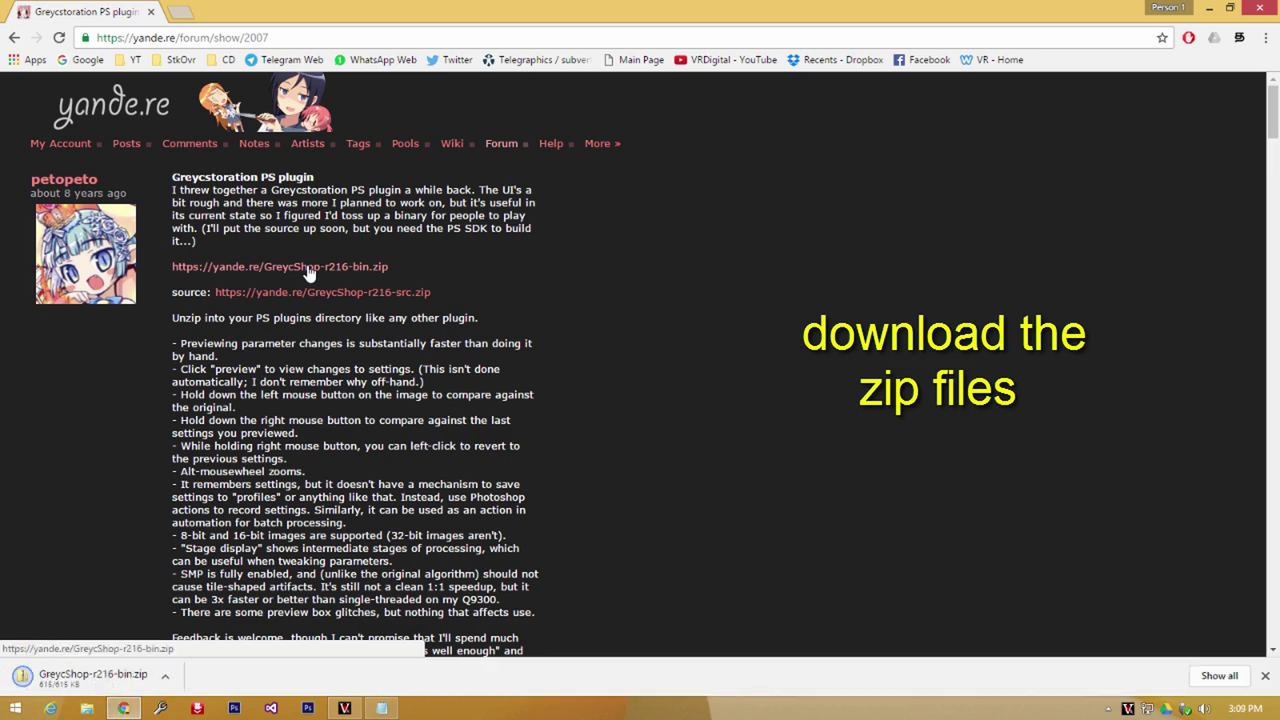
pyautogui.click(112, 678)
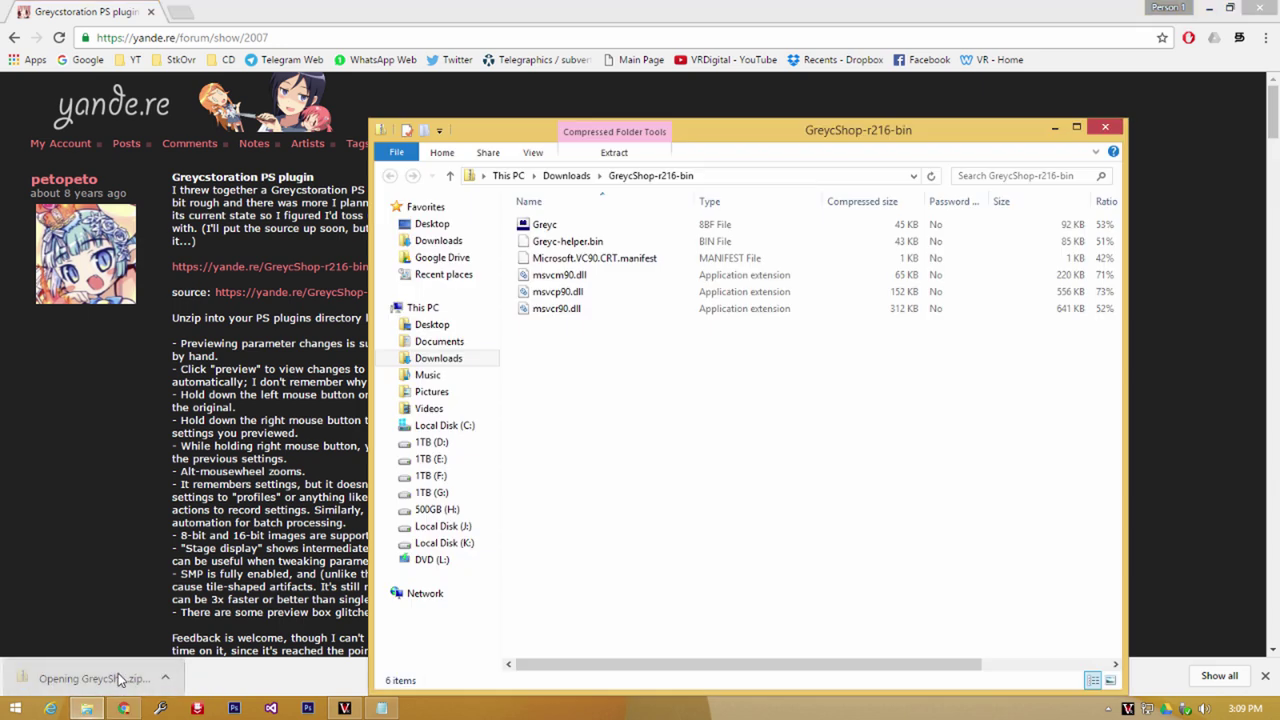
# Minimize Chrome and position the GreycShop-r216-bin archive window beside Notepad.
pyautogui.moveTo(598, 378); pyautogui.dragTo(528, 222)
pyautogui.click(602, 366)
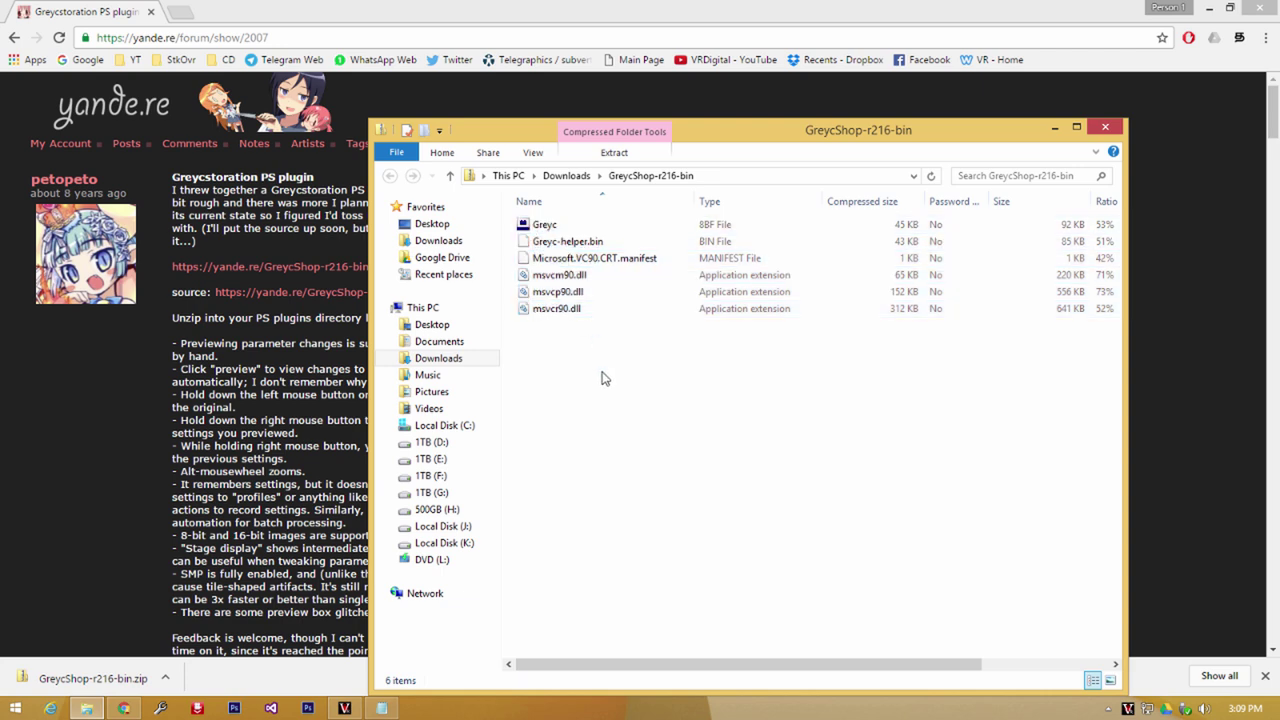
pyautogui.click(1212, 9)
pyautogui.click(1212, 9)
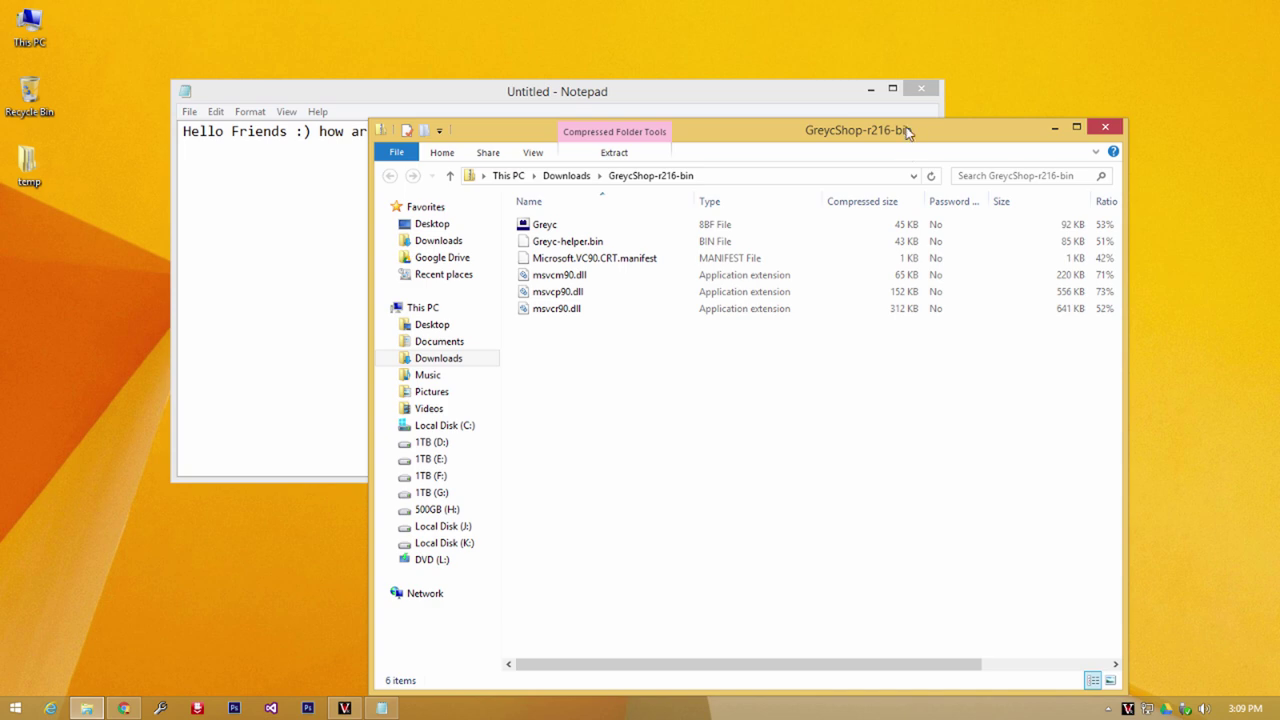
pyautogui.moveTo(908, 131); pyautogui.dragTo(915, 92)
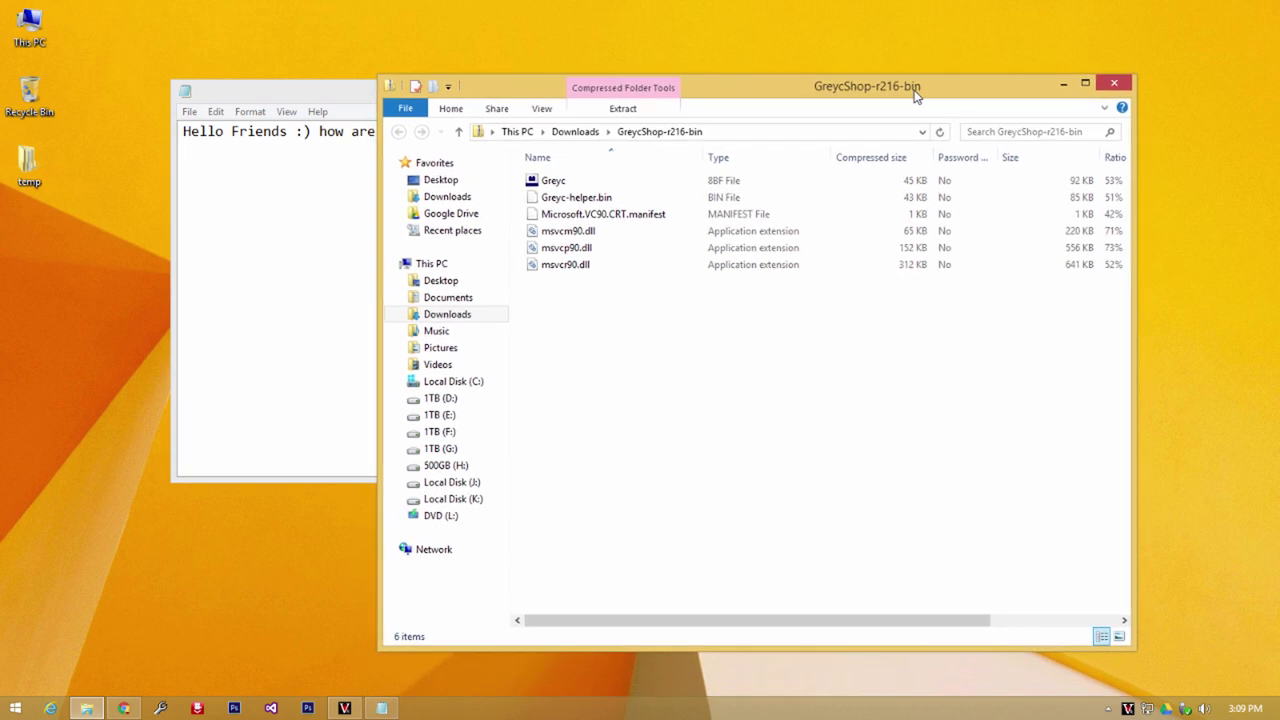
# Type "after downloaded paste into photohsop plugins folder" below the greeting.
pyautogui.click(240, 274)
pyautogui.write('after downlo')
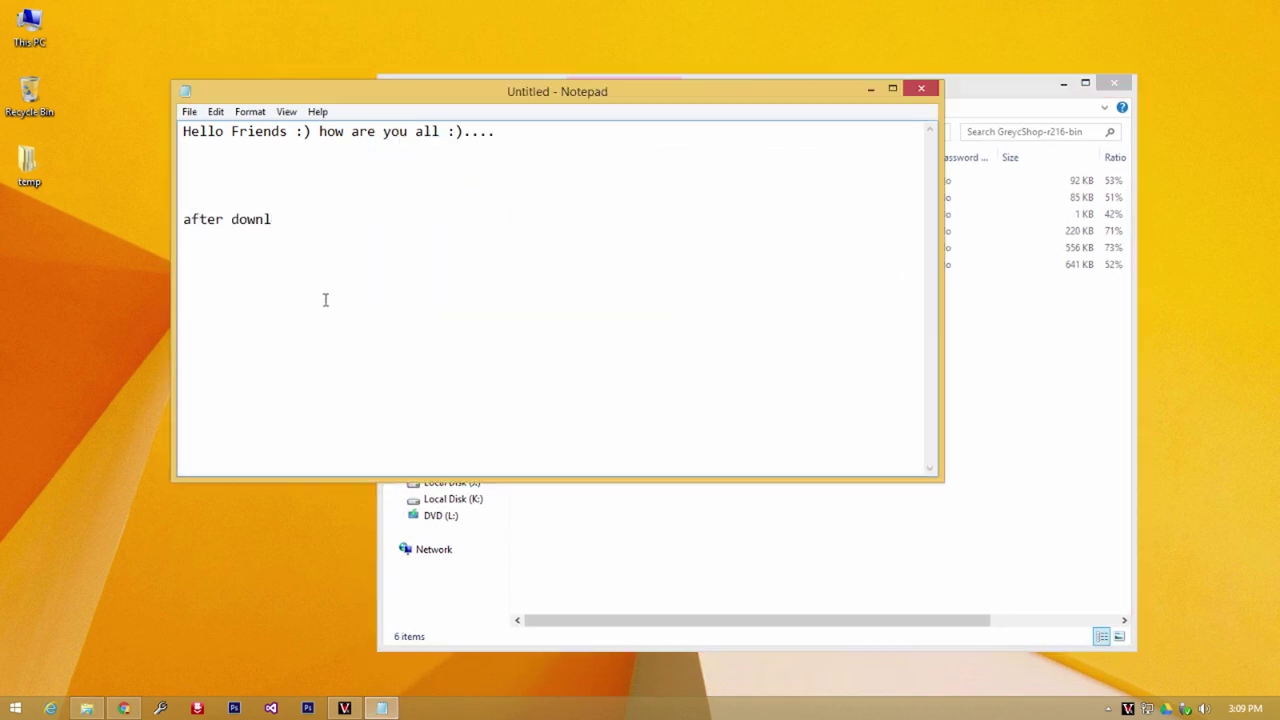
pyautogui.write('aded paste int')
pyautogui.write('o photohsop plu')
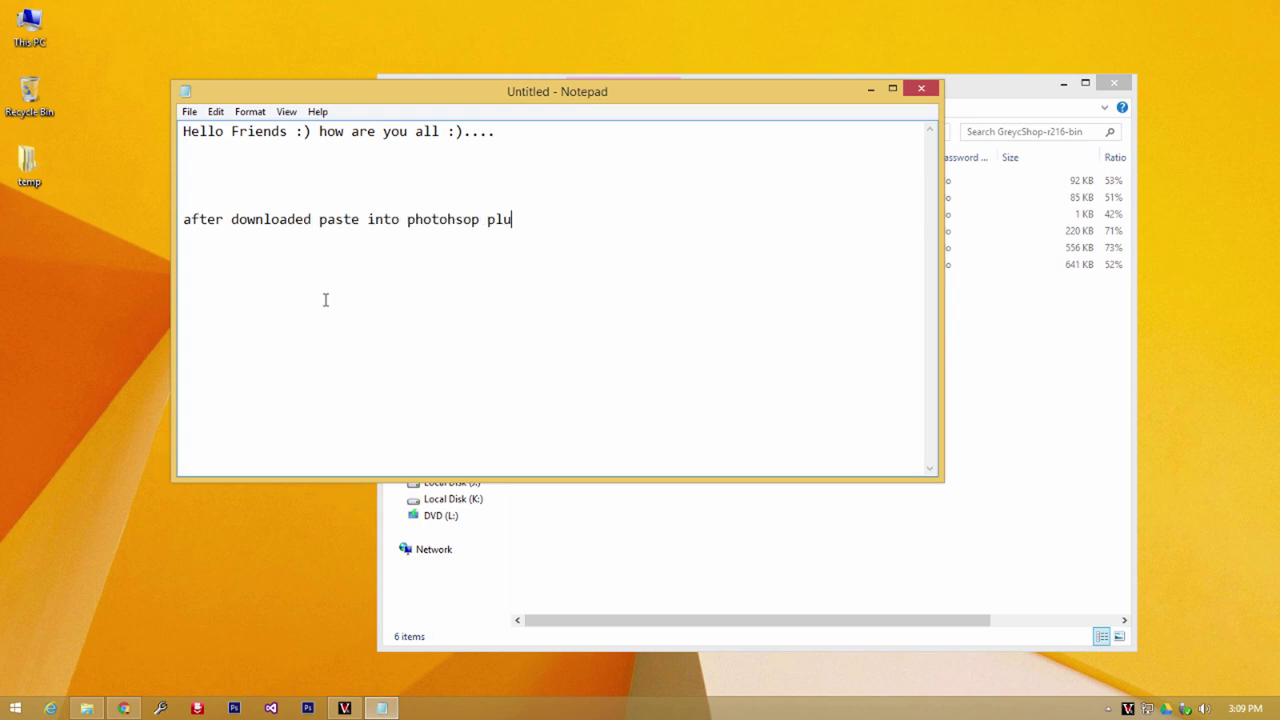
pyautogui.write('gins folder')
# Open Photoshop CS6's install location through its shortcut properties and enter the Plug-ins folder.
pyautogui.rightClick(234, 708)
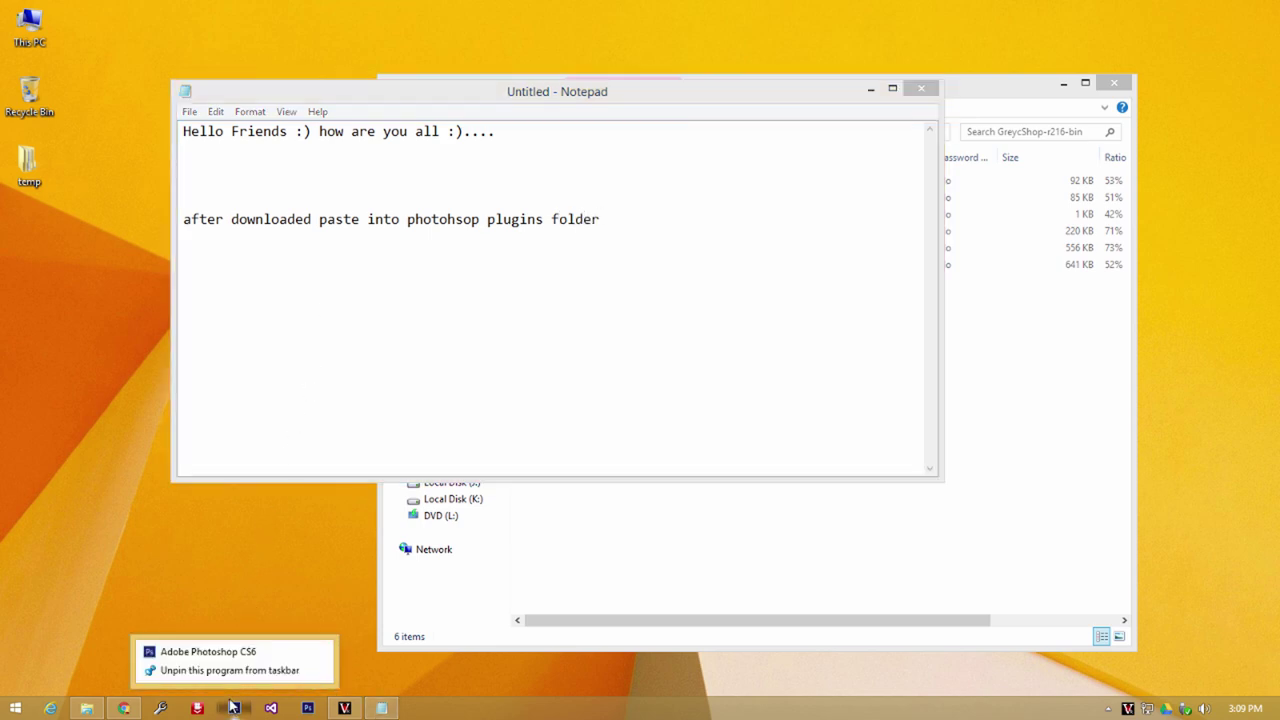
pyautogui.rightClick(224, 658)
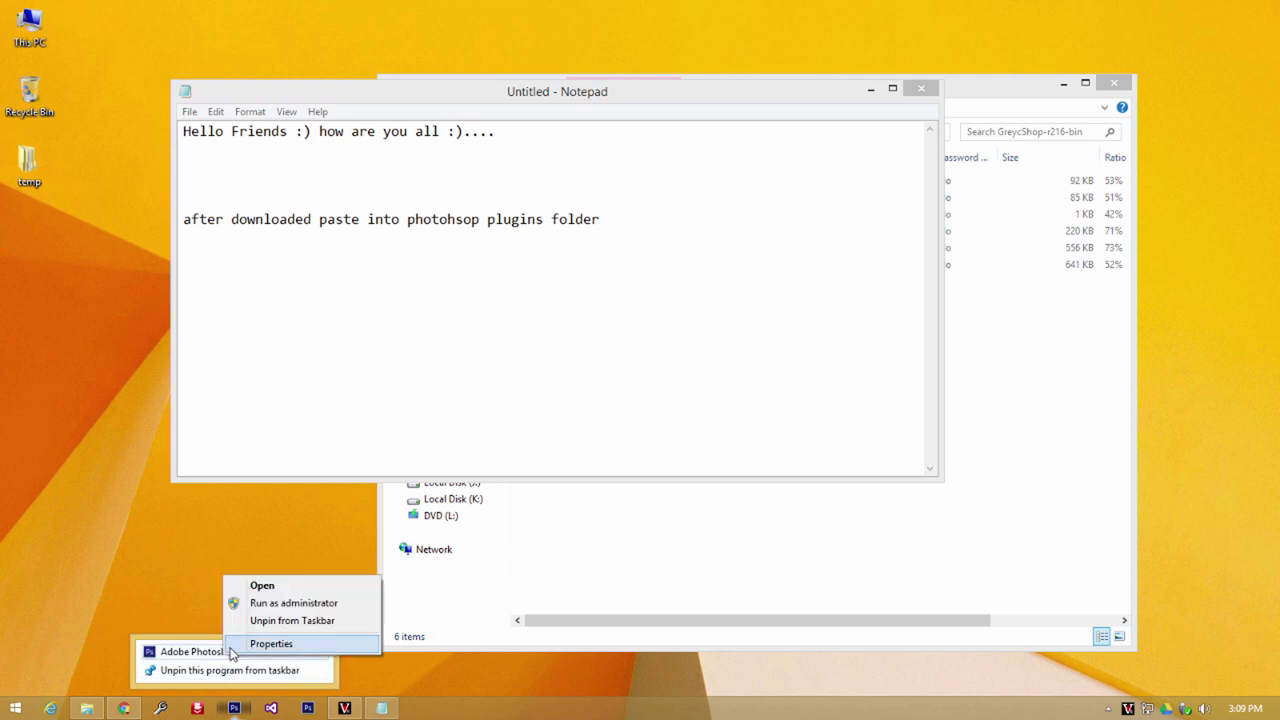
pyautogui.click(309, 652)
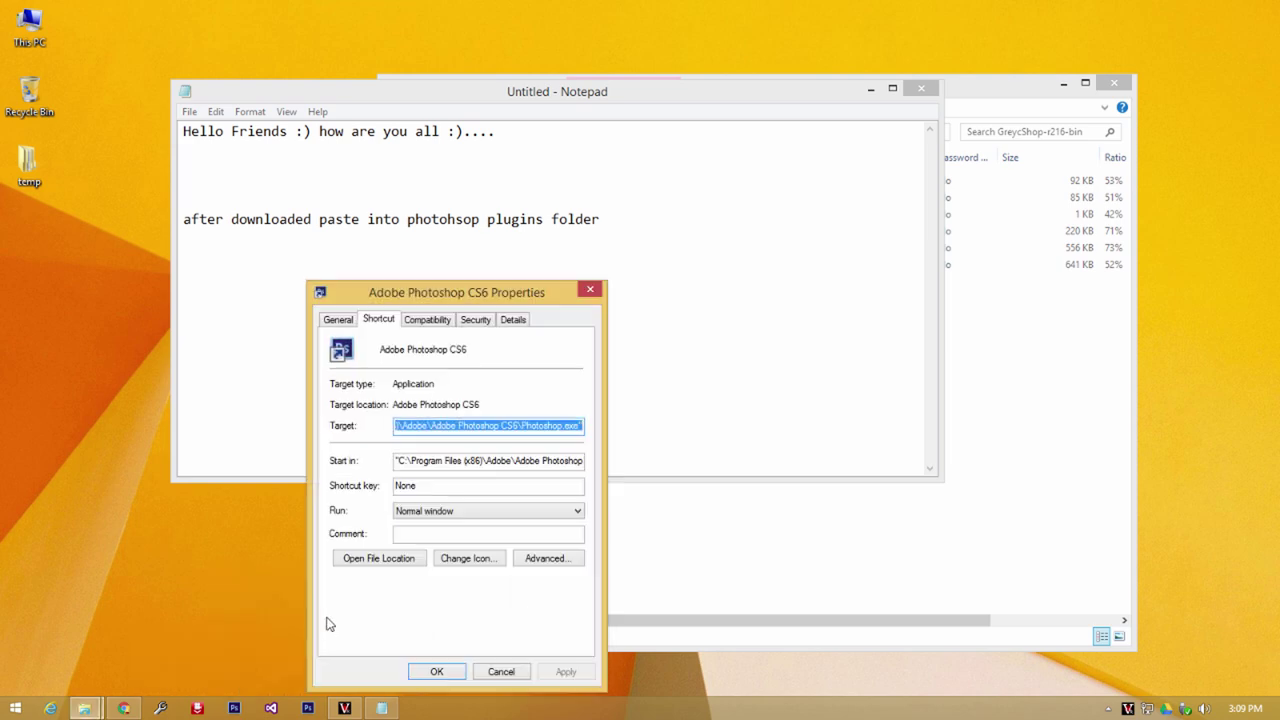
pyautogui.click(372, 561)
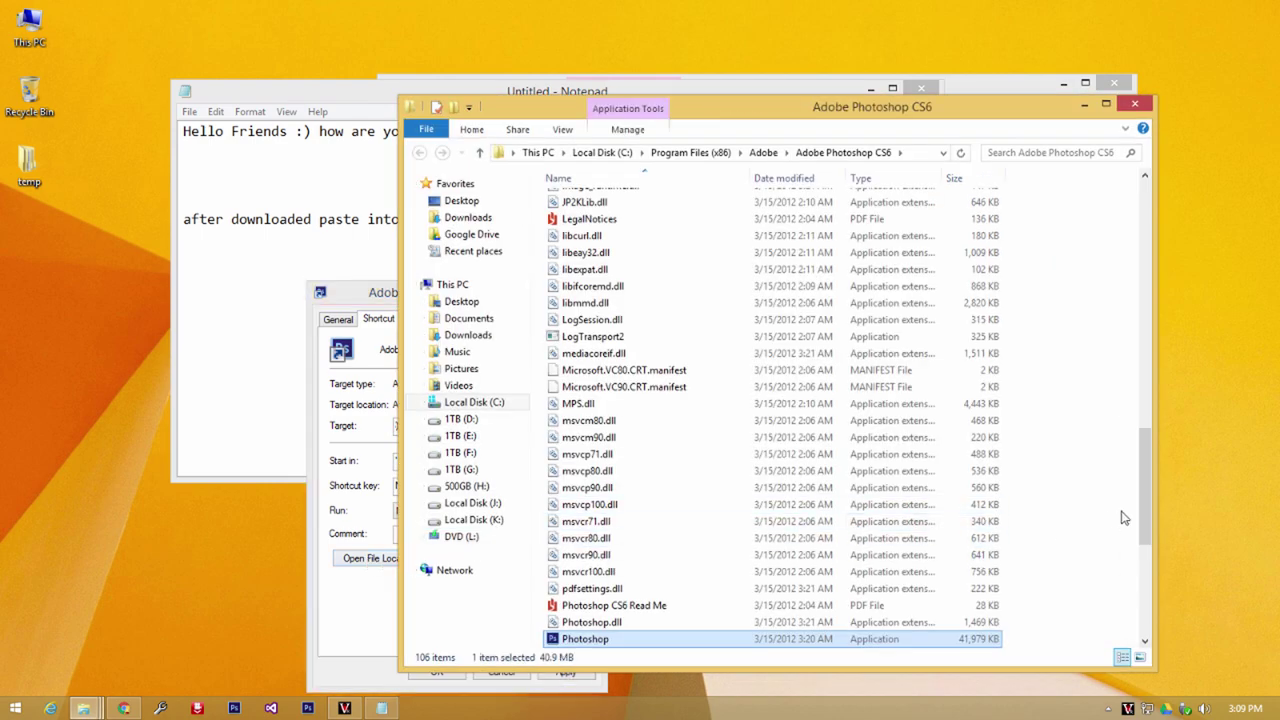
pyautogui.moveTo(1143, 497); pyautogui.dragTo(1141, 272)
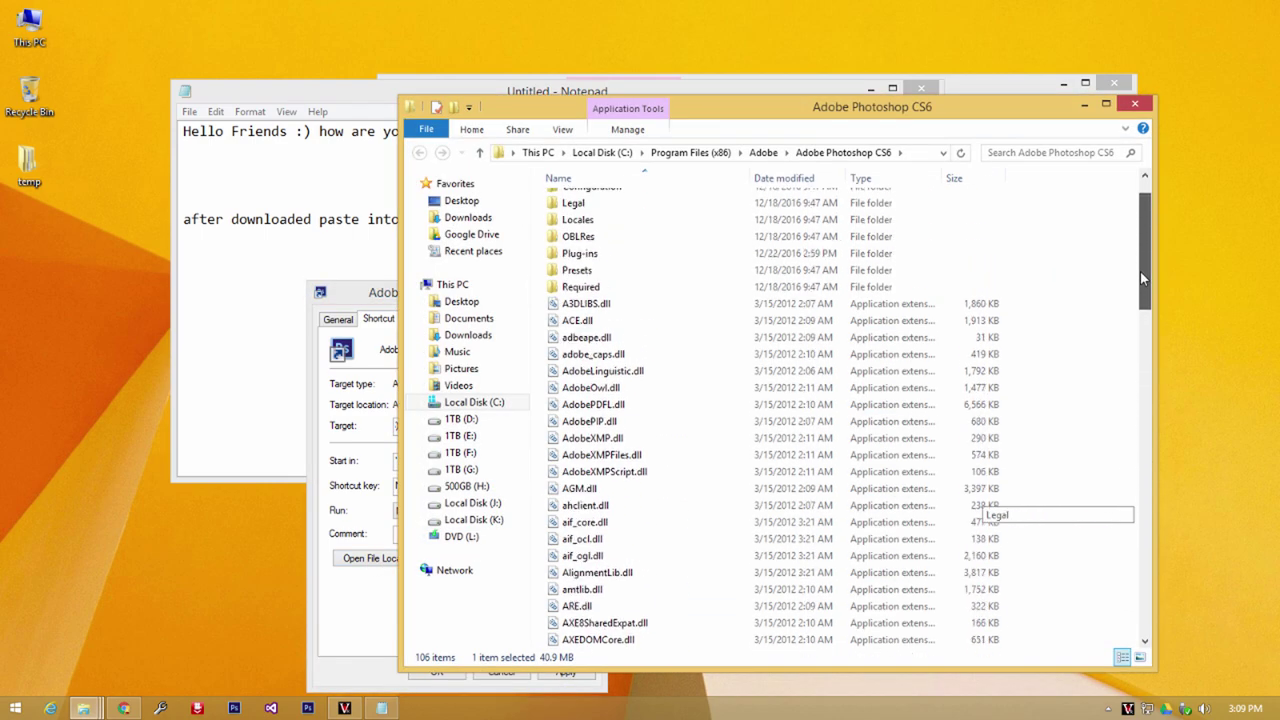
pyautogui.doubleClick(703, 257)
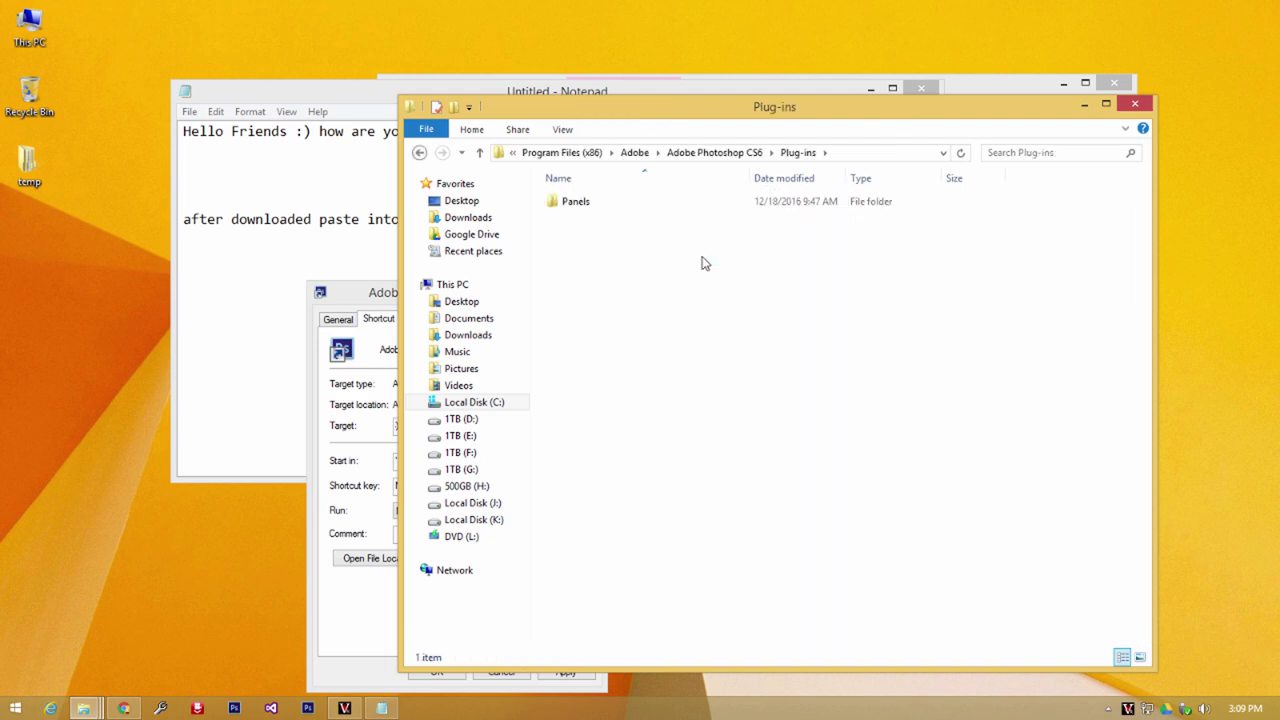
# Create a new GreyC folder inside Plug-ins and open it.
pyautogui.rightClick(703, 262)
pyautogui.moveTo(758, 445)
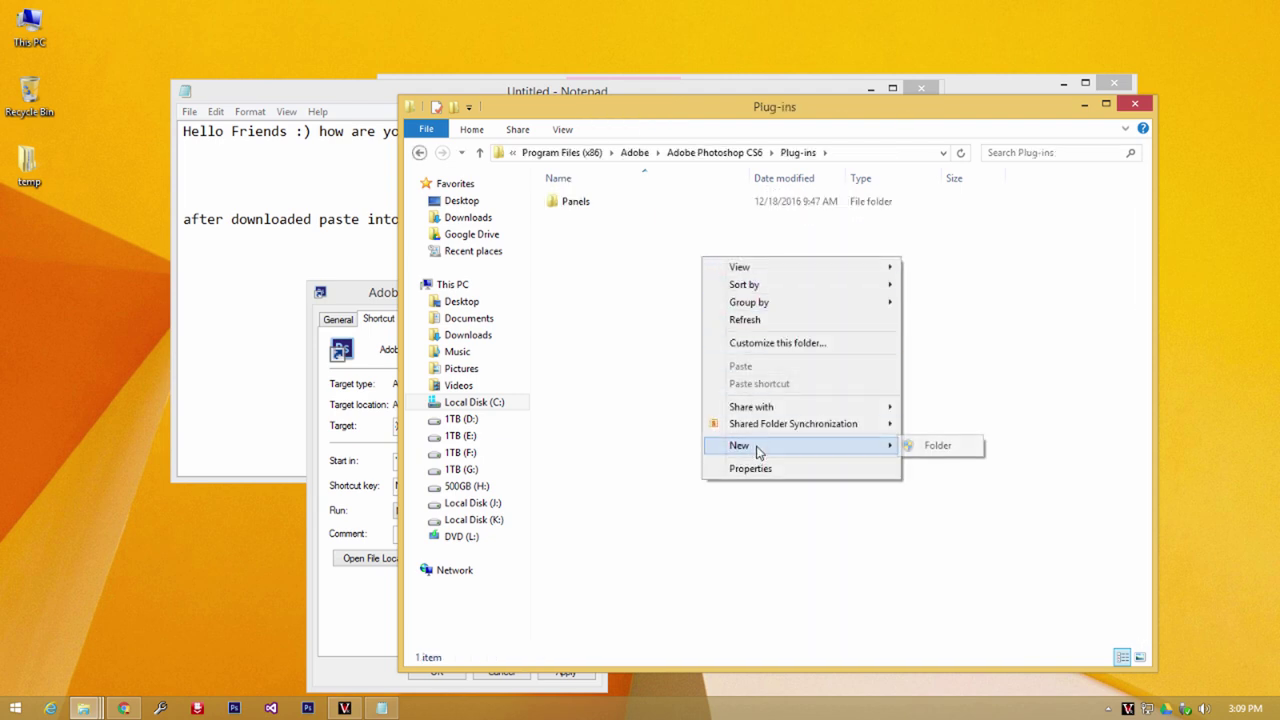
pyautogui.click(936, 447)
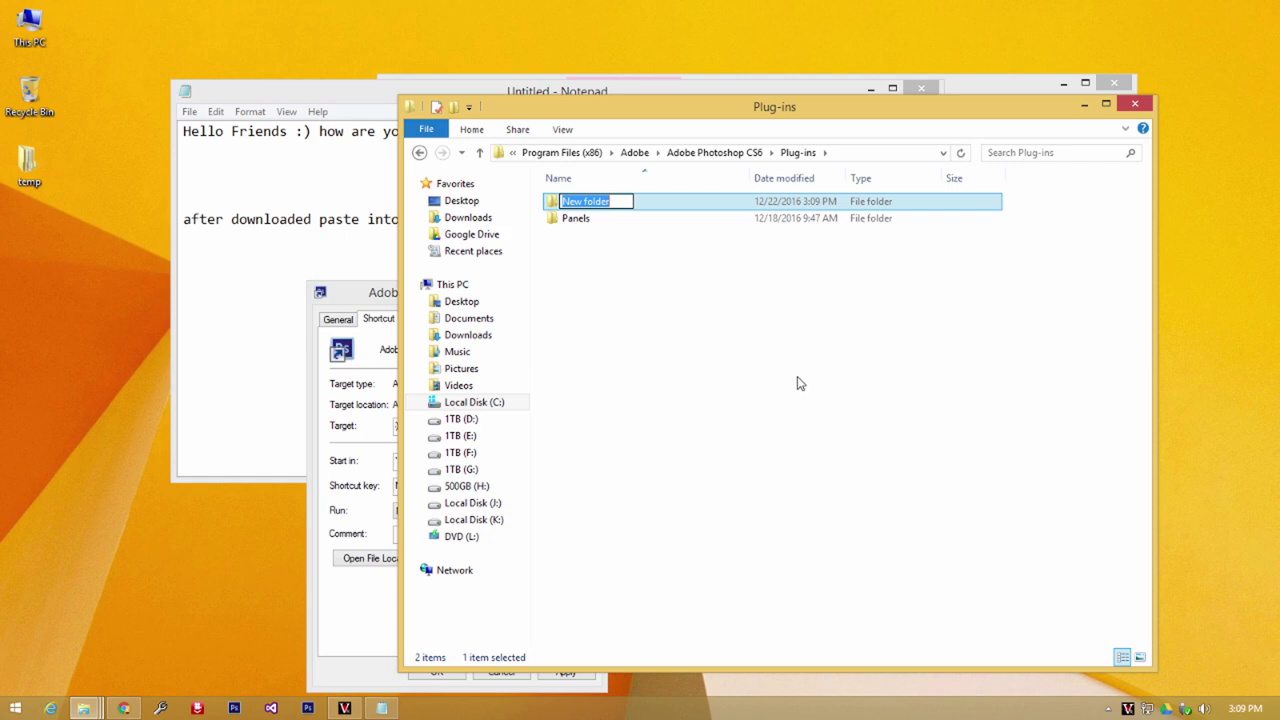
pyautogui.write('GreyC')
pyautogui.press('Return')
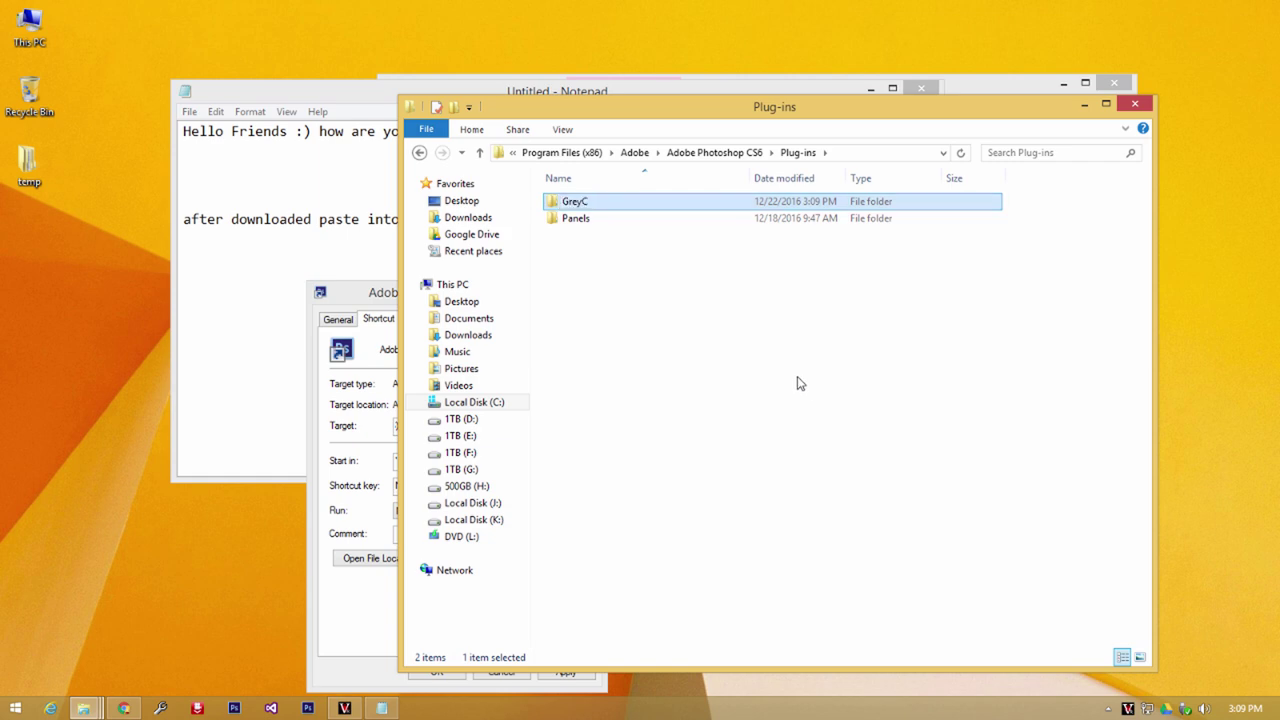
pyautogui.press('Return')
pyautogui.moveTo(594, 112); pyautogui.dragTo(260, 101)
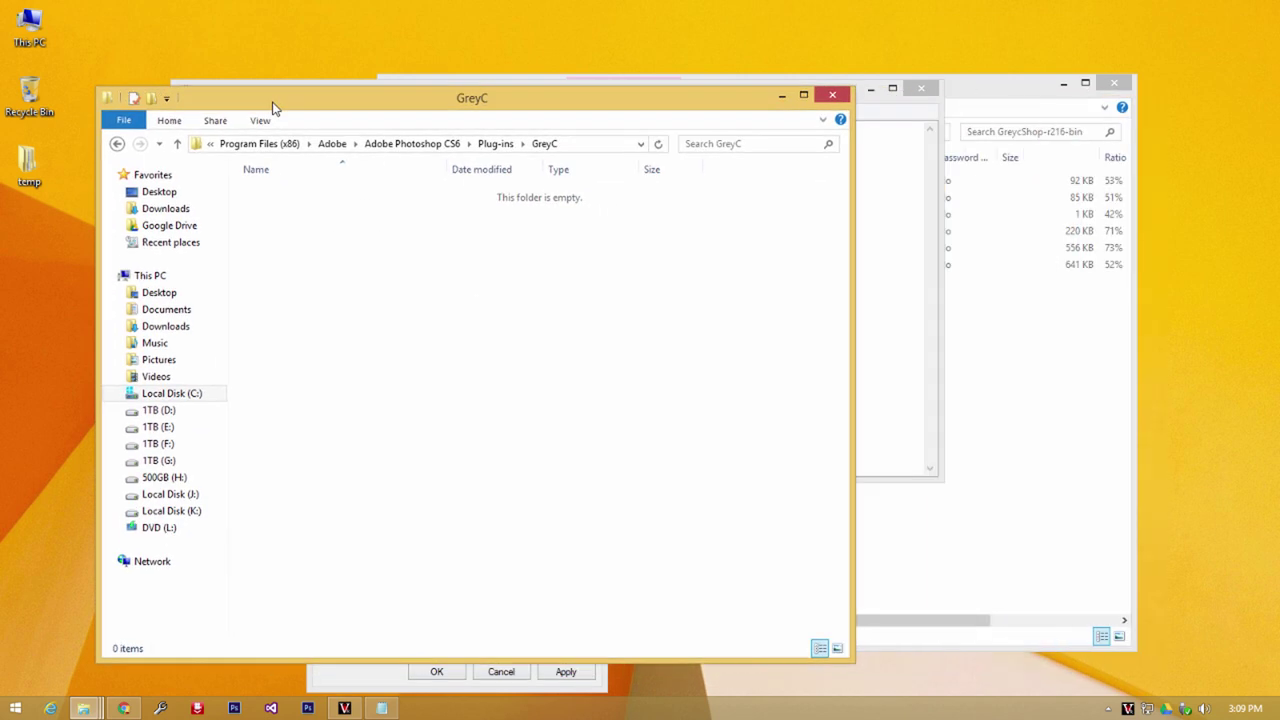
# Copy the six GreycShop plugin files into GreyC, granting admin permission.
pyautogui.click(386, 674)
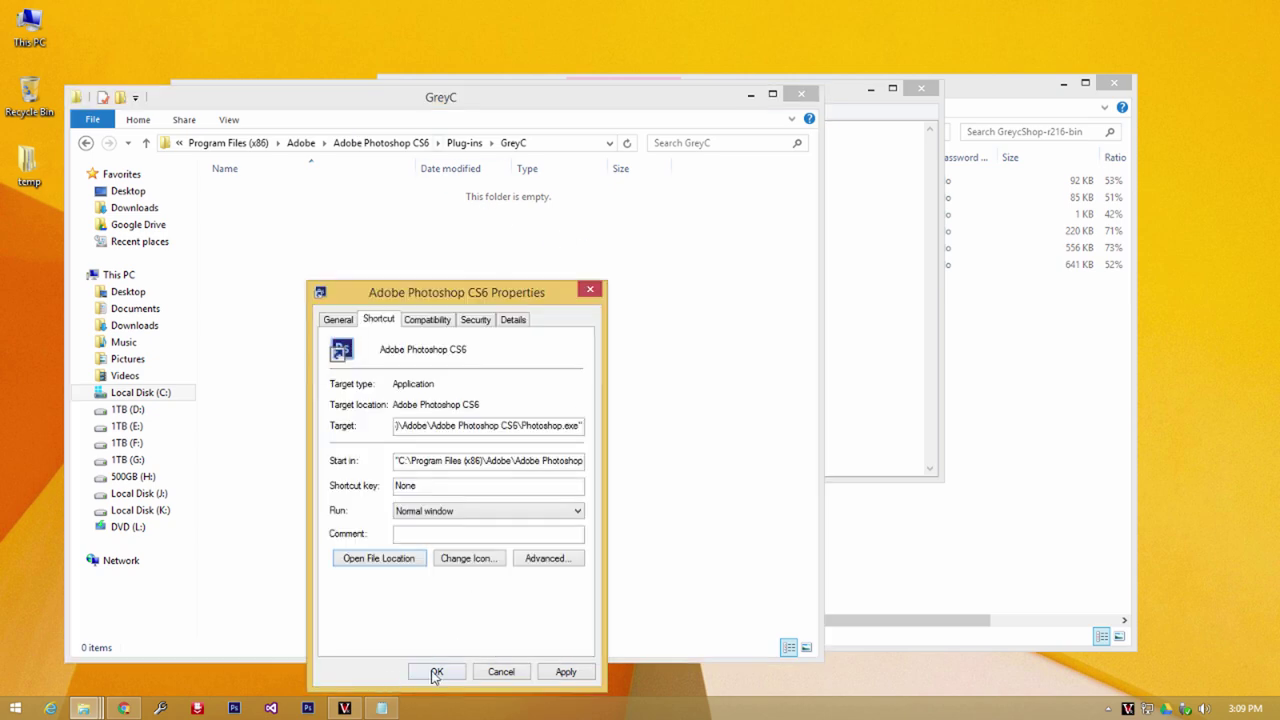
pyautogui.click(500, 672)
pyautogui.click(995, 361)
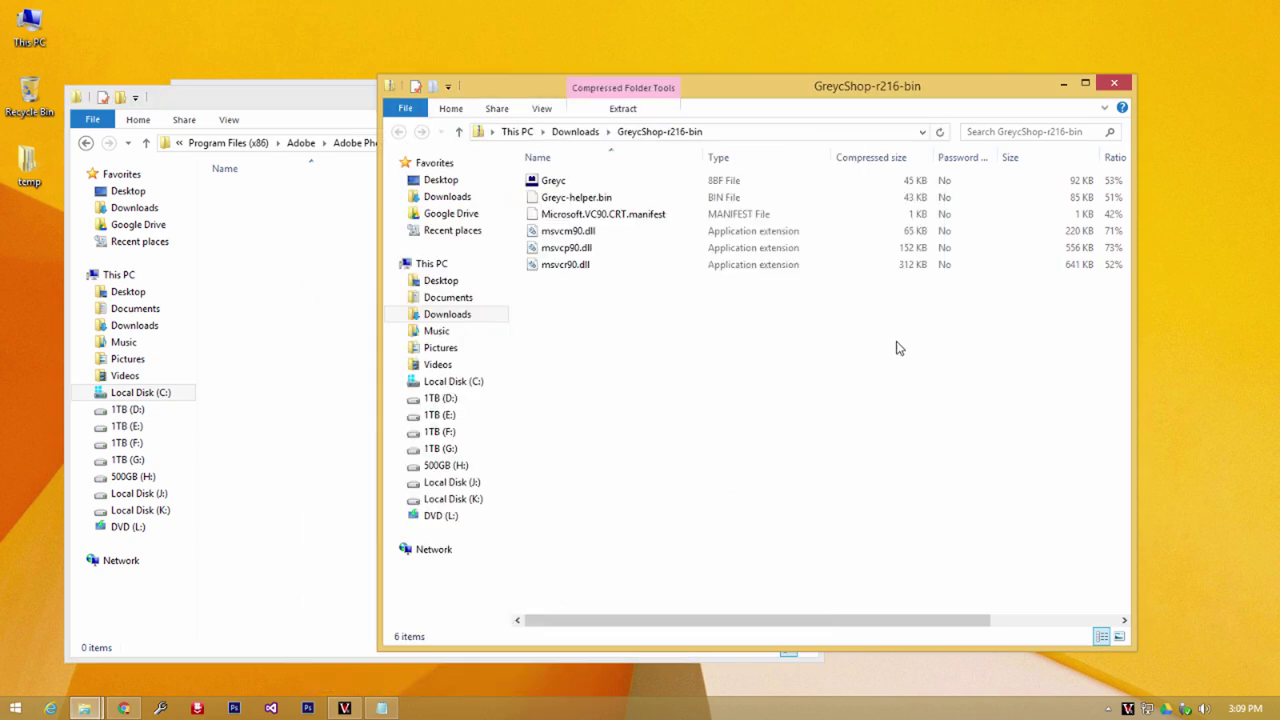
pyautogui.moveTo(636, 341)
pyautogui.mouseDown()
pyautogui.moveTo(560, 180)
pyautogui.moveTo(254, 220)
pyautogui.mouseUp()
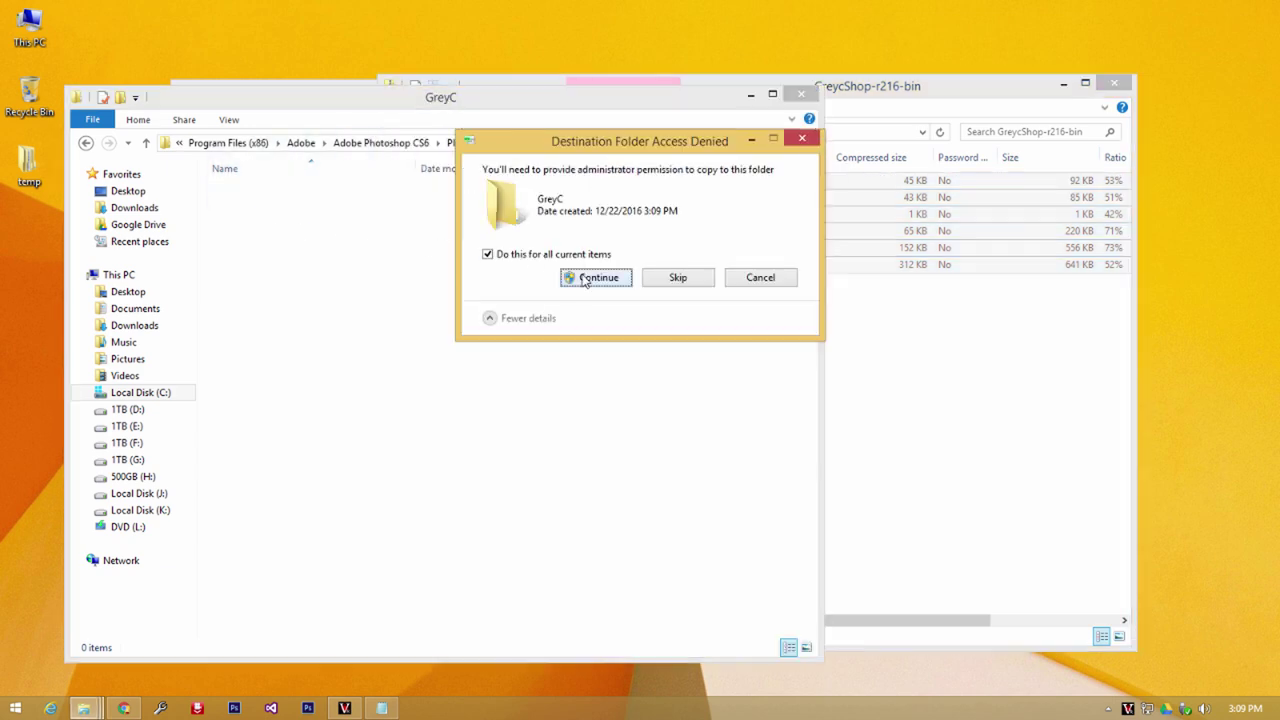
pyautogui.click(586, 278)
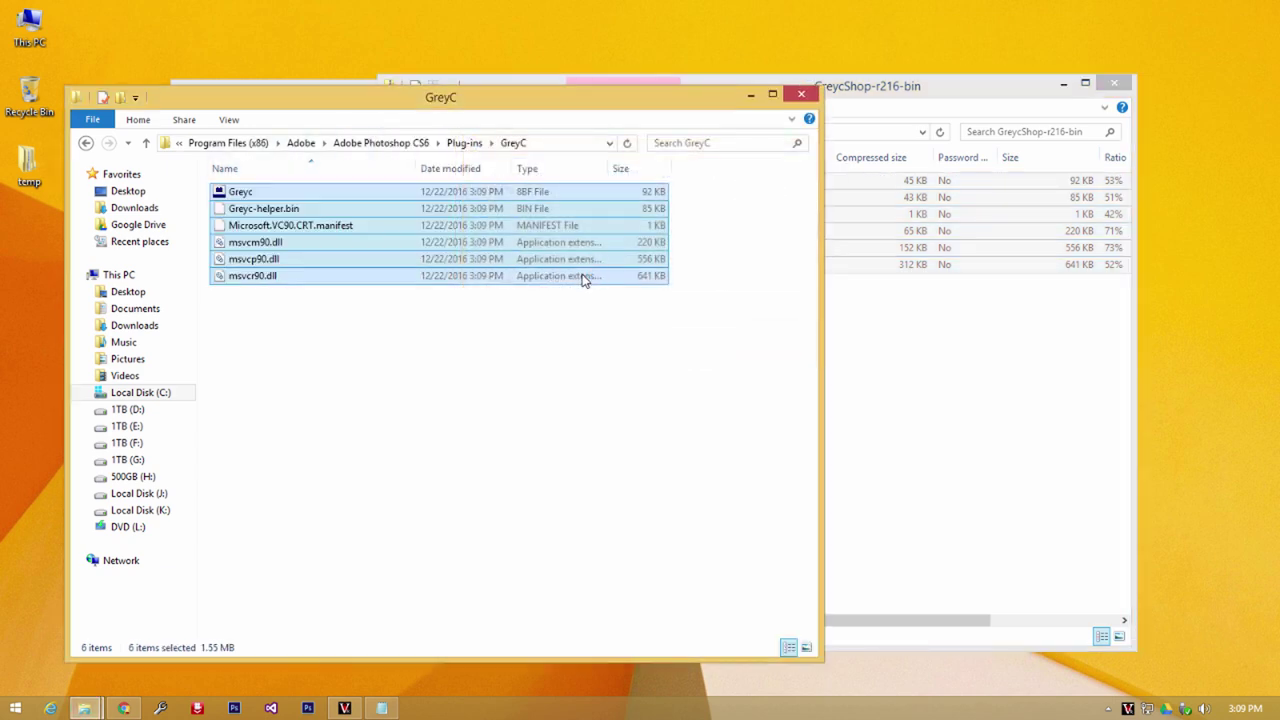
pyautogui.rightClick(484, 378)
pyautogui.click(526, 438)
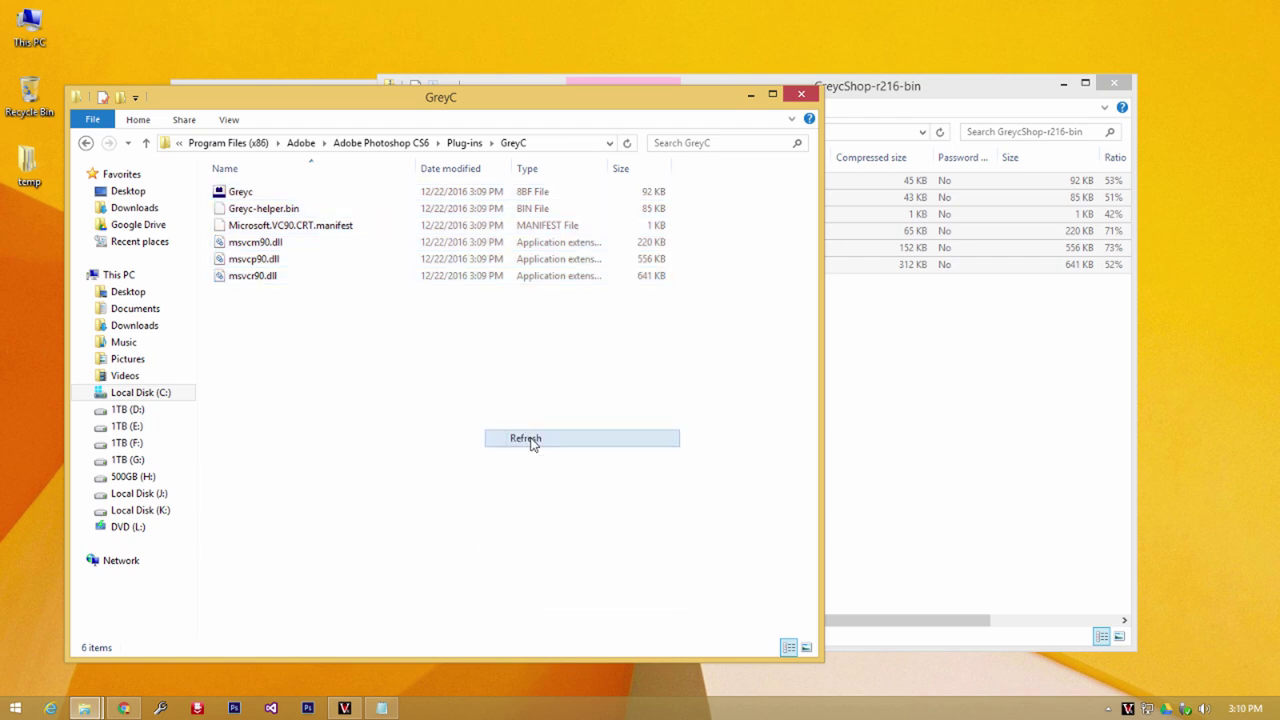
pyautogui.click(995, 406)
# Close both Explorer windows, delete the plugins-folder note line, and launch Photoshop CS6.
pyautogui.click(1118, 84)
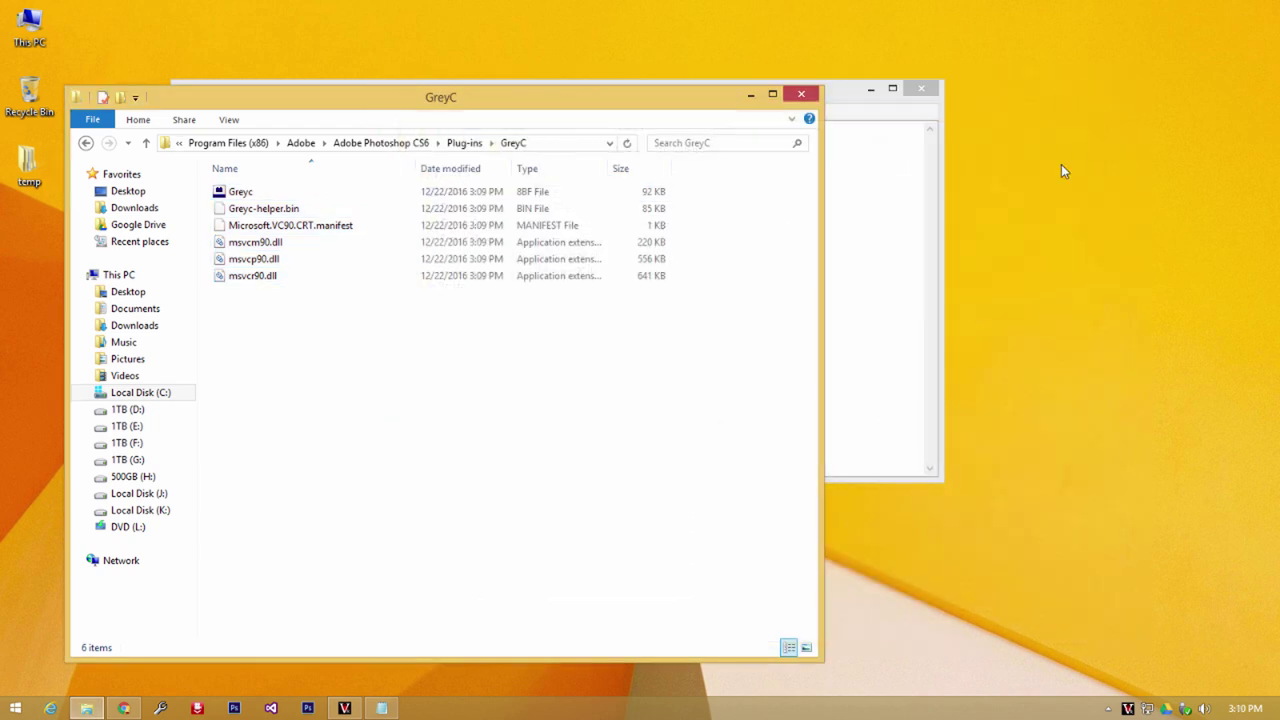
pyautogui.click(801, 94)
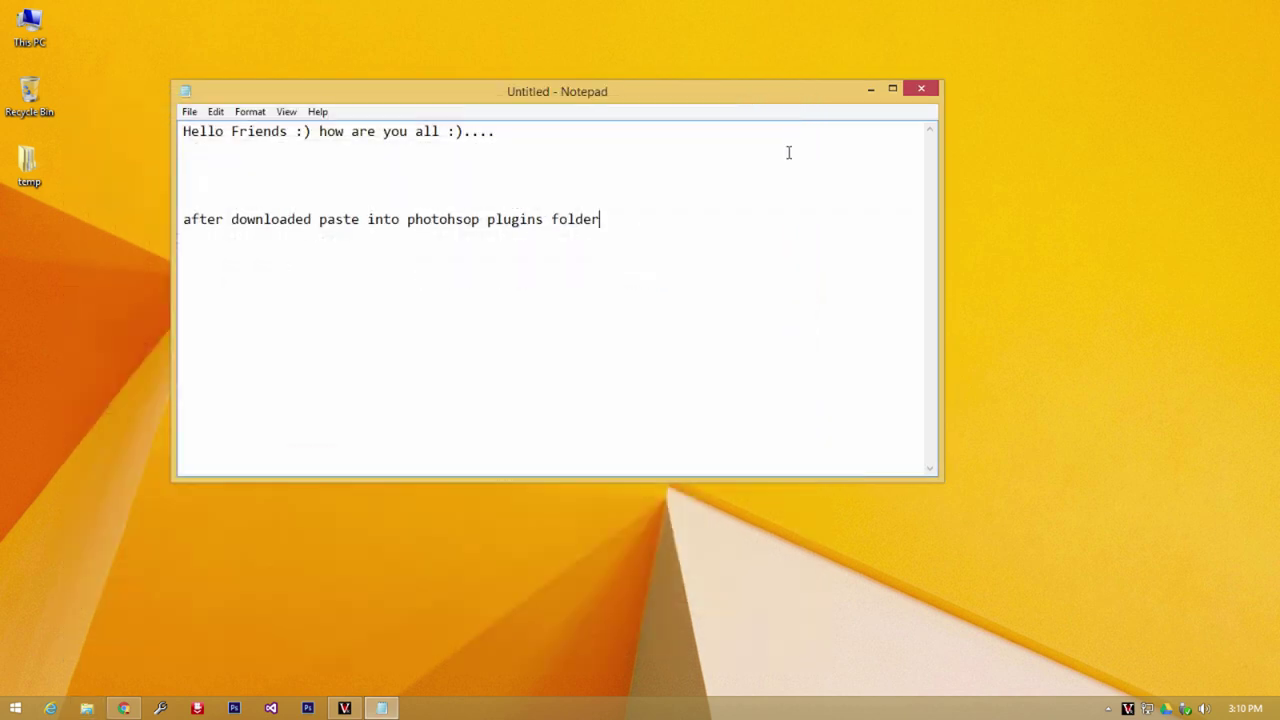
pyautogui.moveTo(599, 219); pyautogui.dragTo(183, 219)
pyautogui.press('Delete')
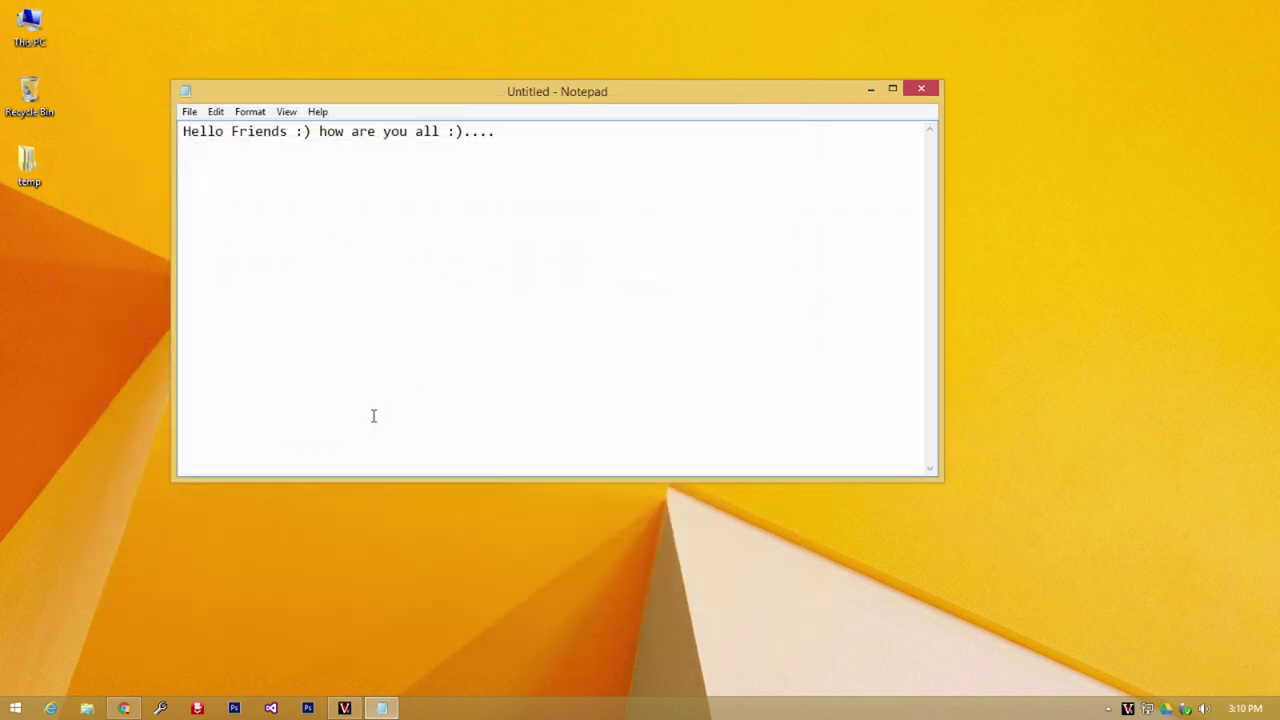
pyautogui.click(236, 711)
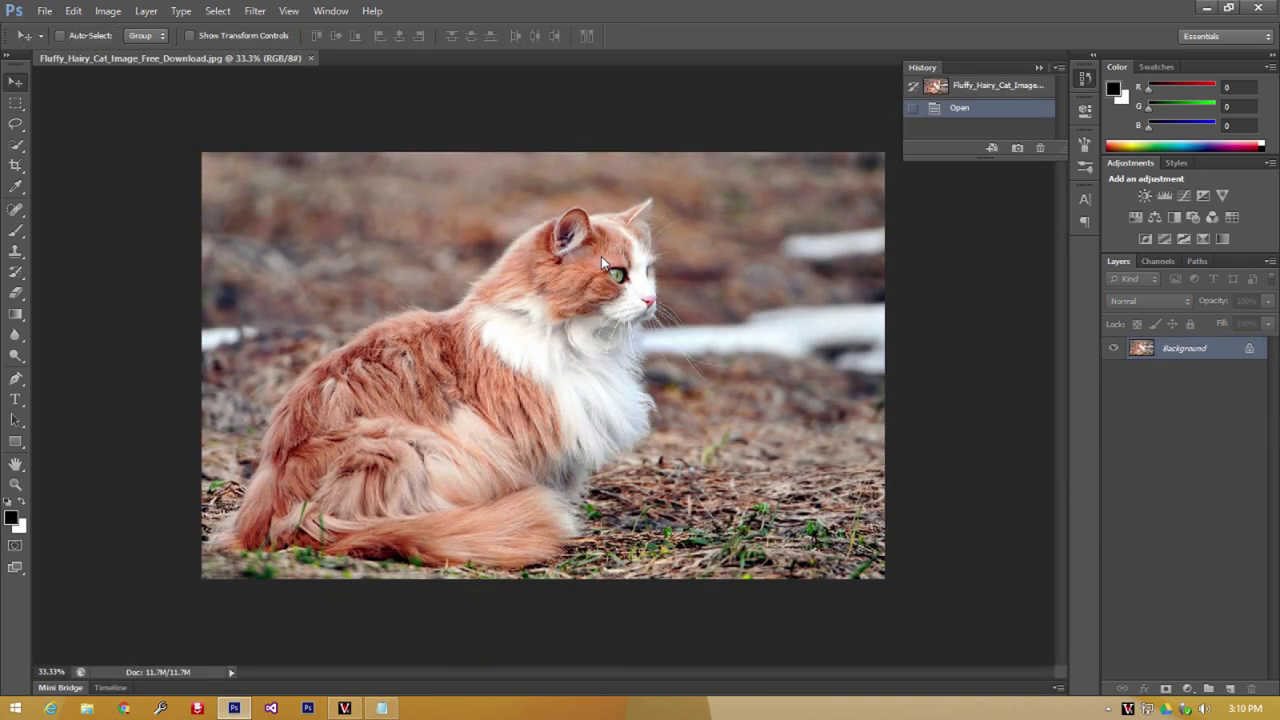
# Fit the cat photo on screen and locate GREYCstoration under Filter > Noise.
pyautogui.rightClick(548, 257)
pyautogui.click(560, 263)
pyautogui.press('v')
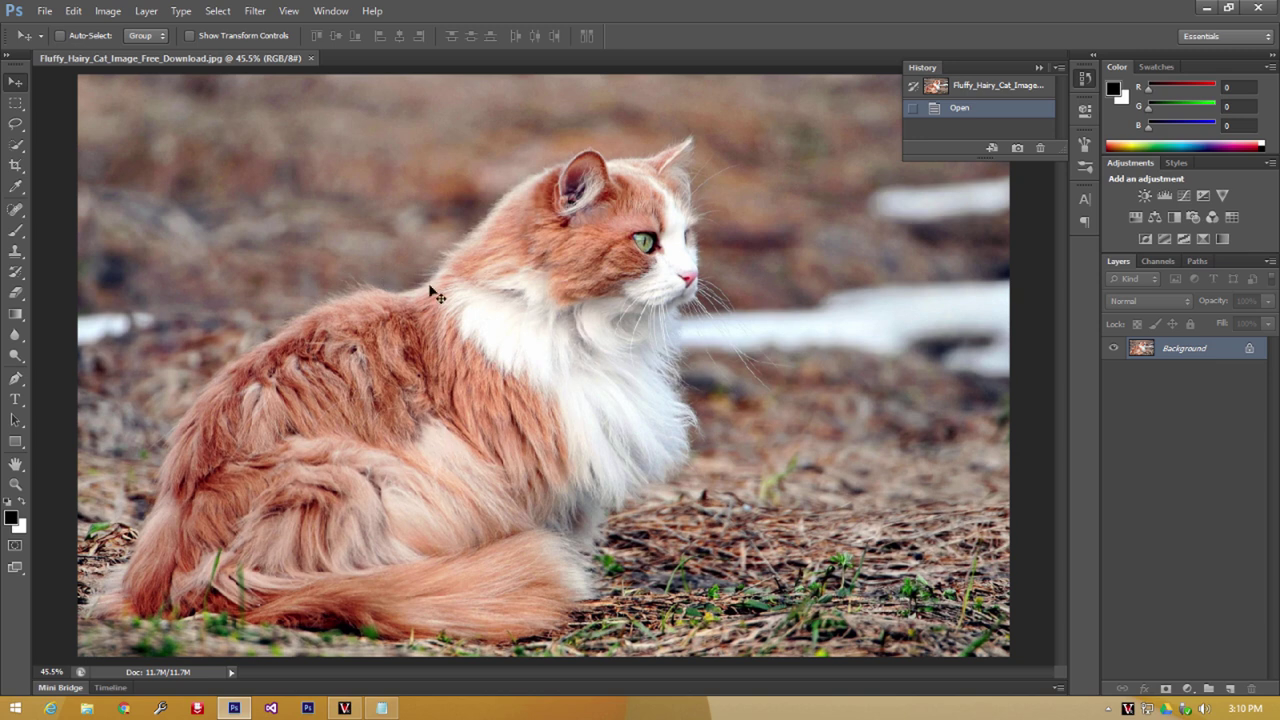
pyautogui.click(254, 11)
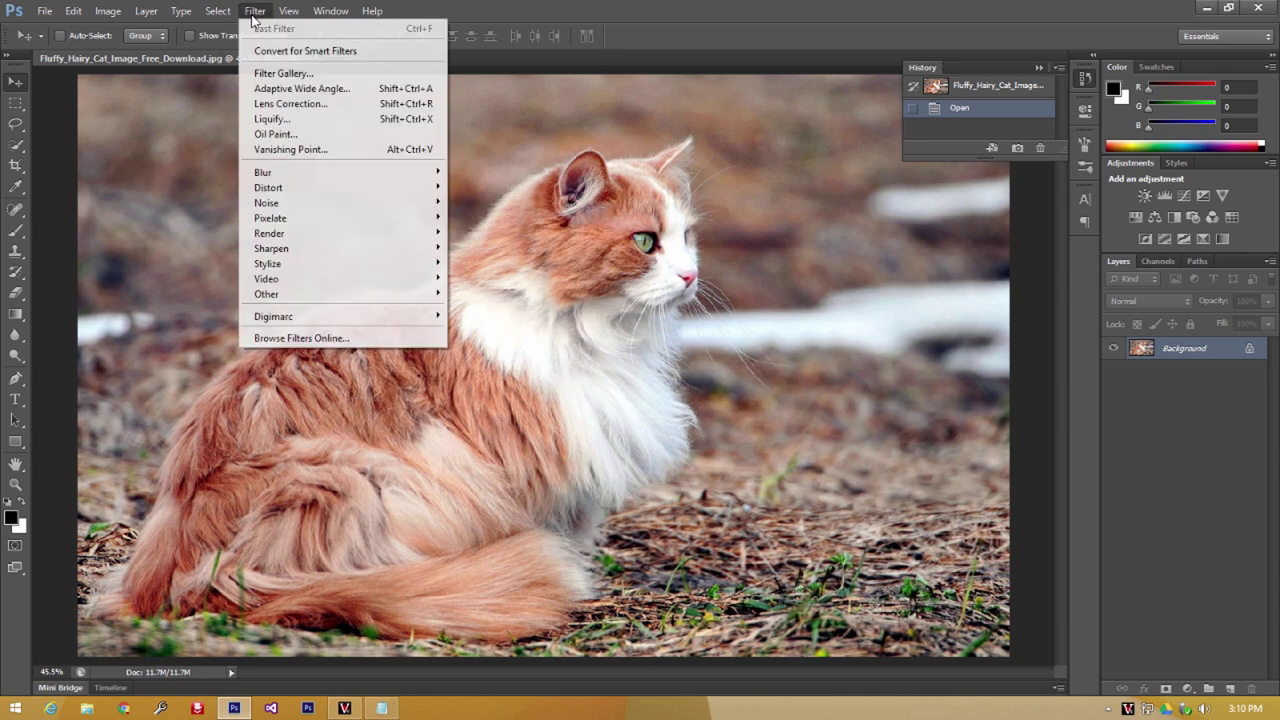
pyautogui.moveTo(266, 202)
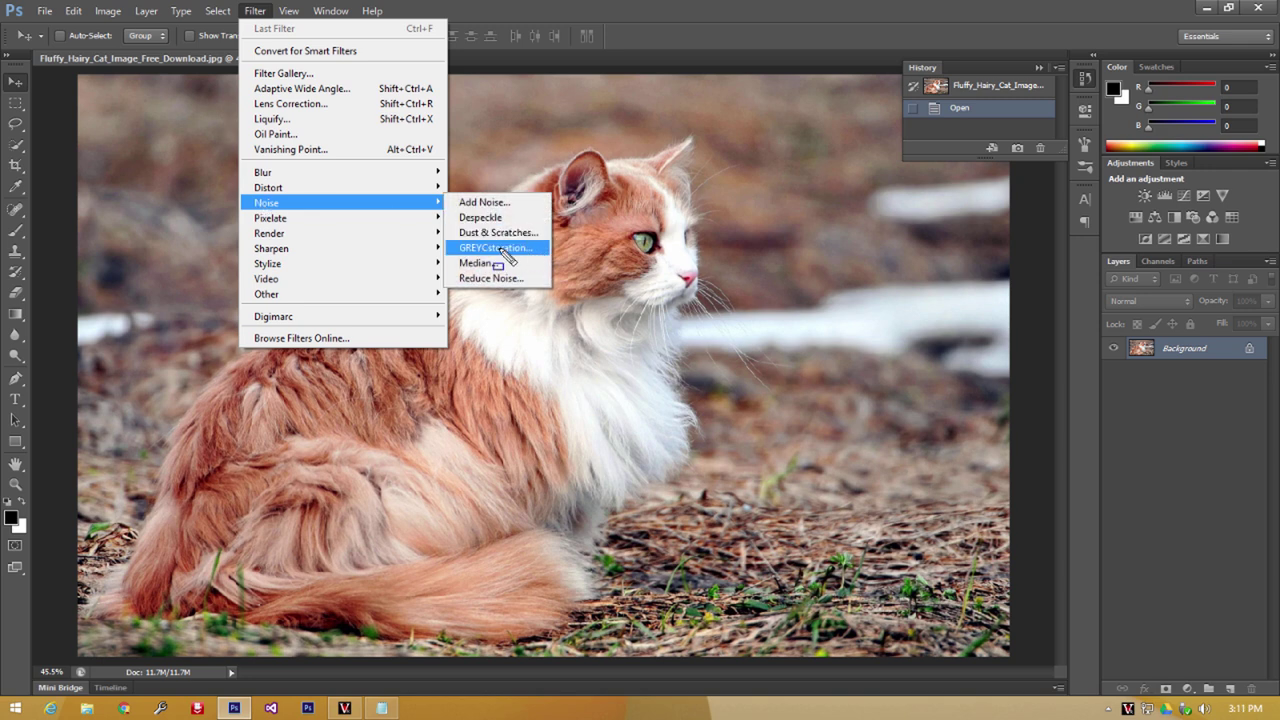
pyautogui.moveTo(434, 236); pyautogui.dragTo(568, 265)
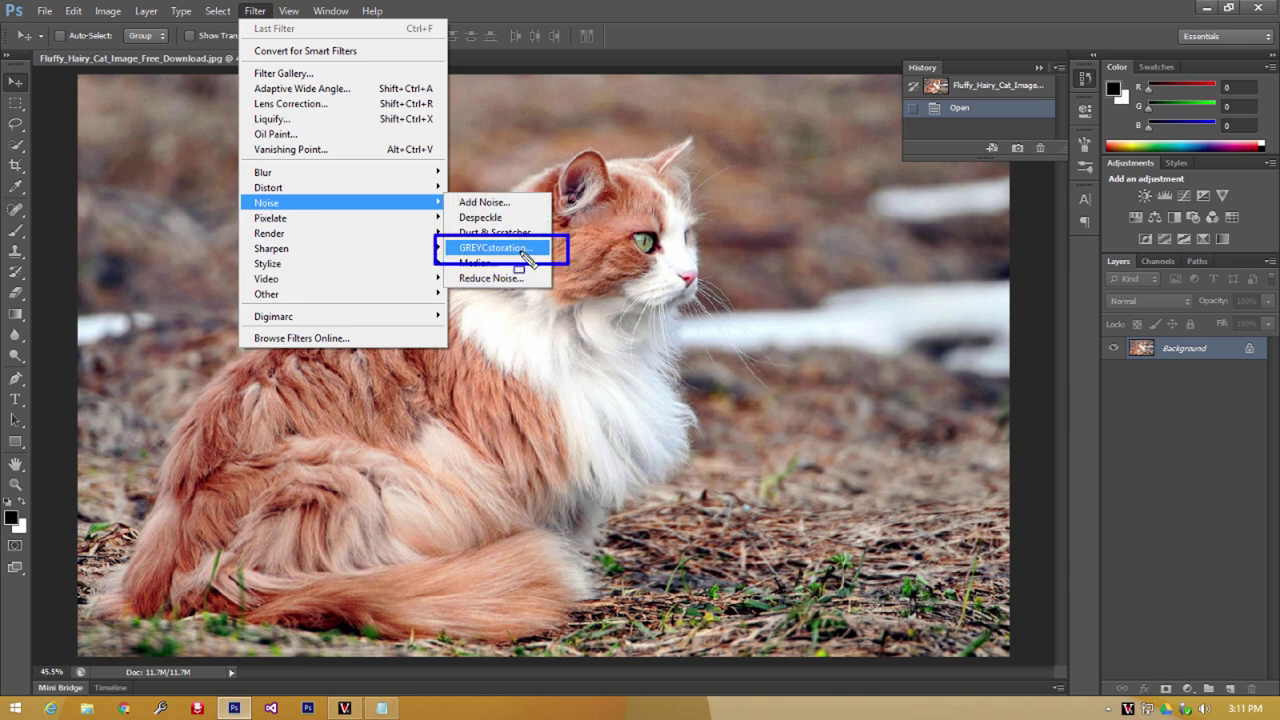
# Open GREYCstoration and set Strength 120, Contour 0.3 and Noise scale 1.
pyautogui.click(524, 257)
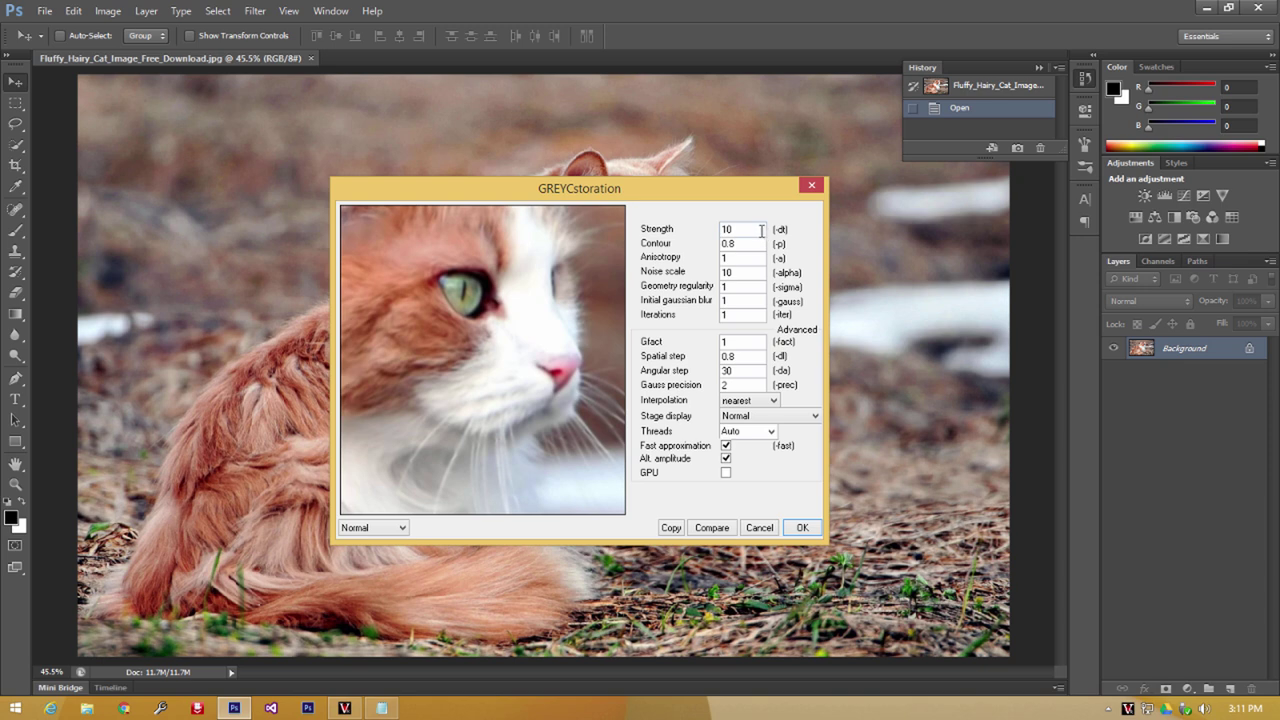
pyautogui.write('120')
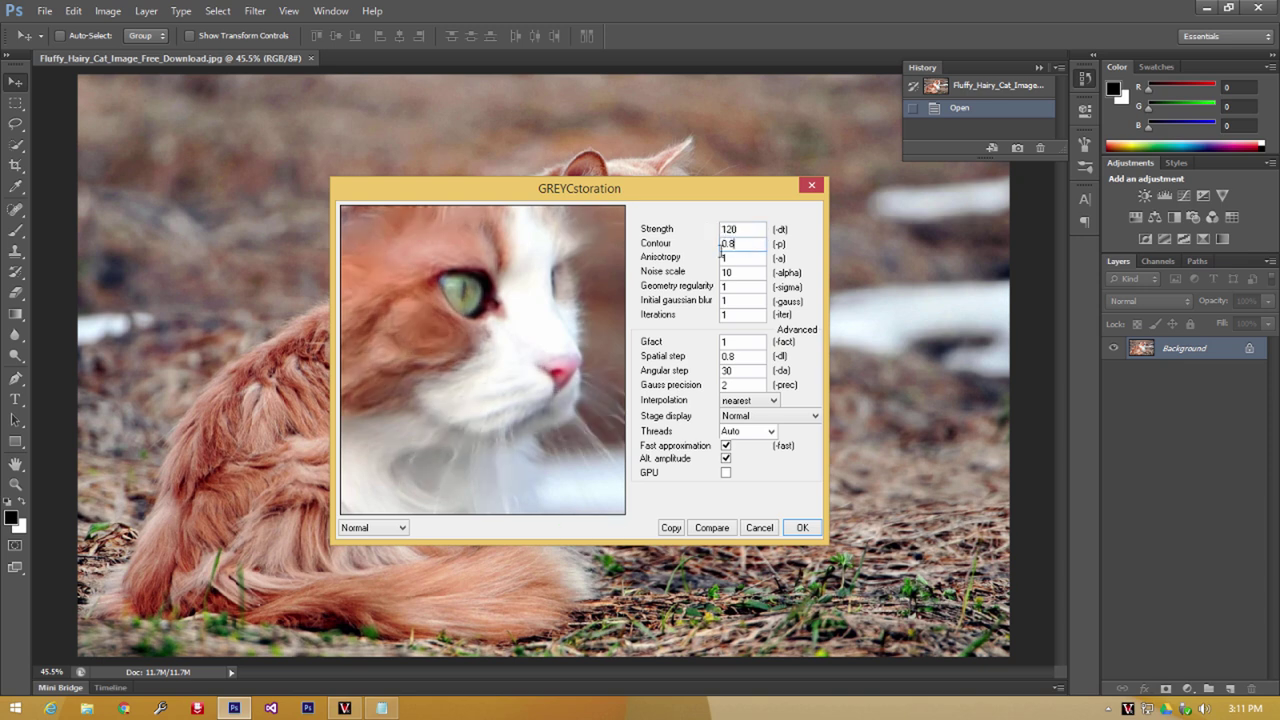
pyautogui.click(744, 244)
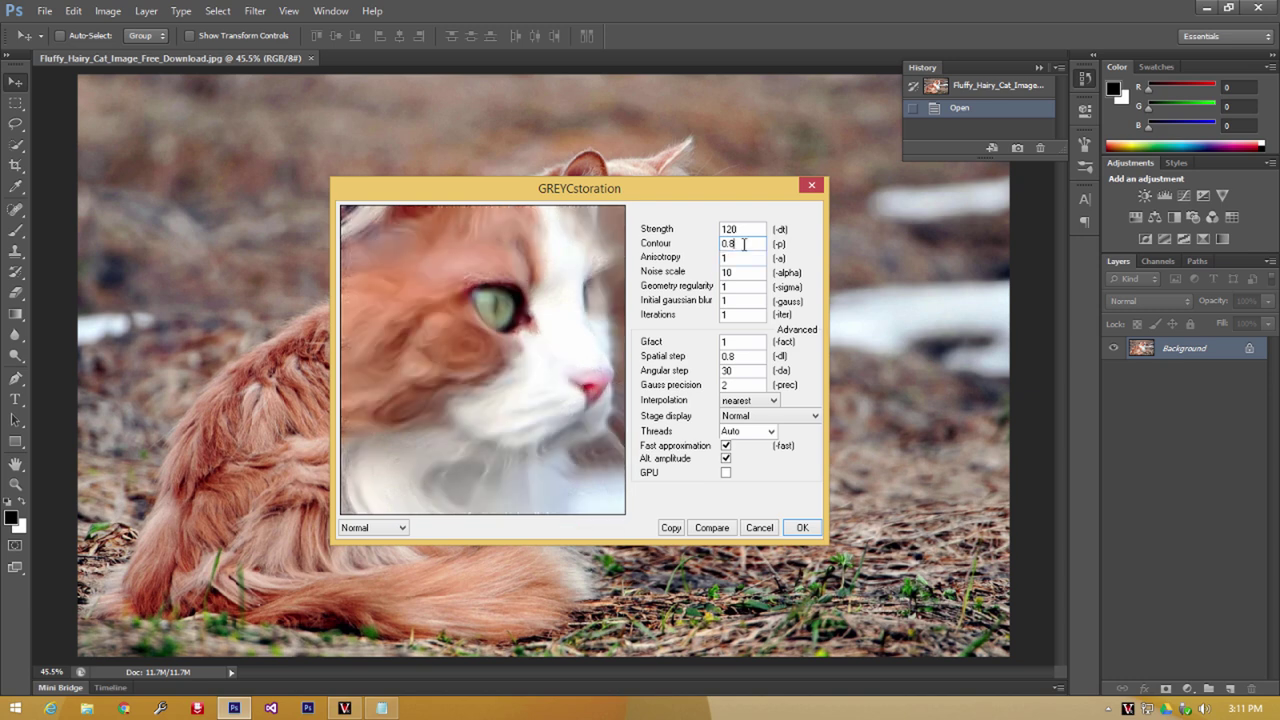
pyautogui.write('0.3')
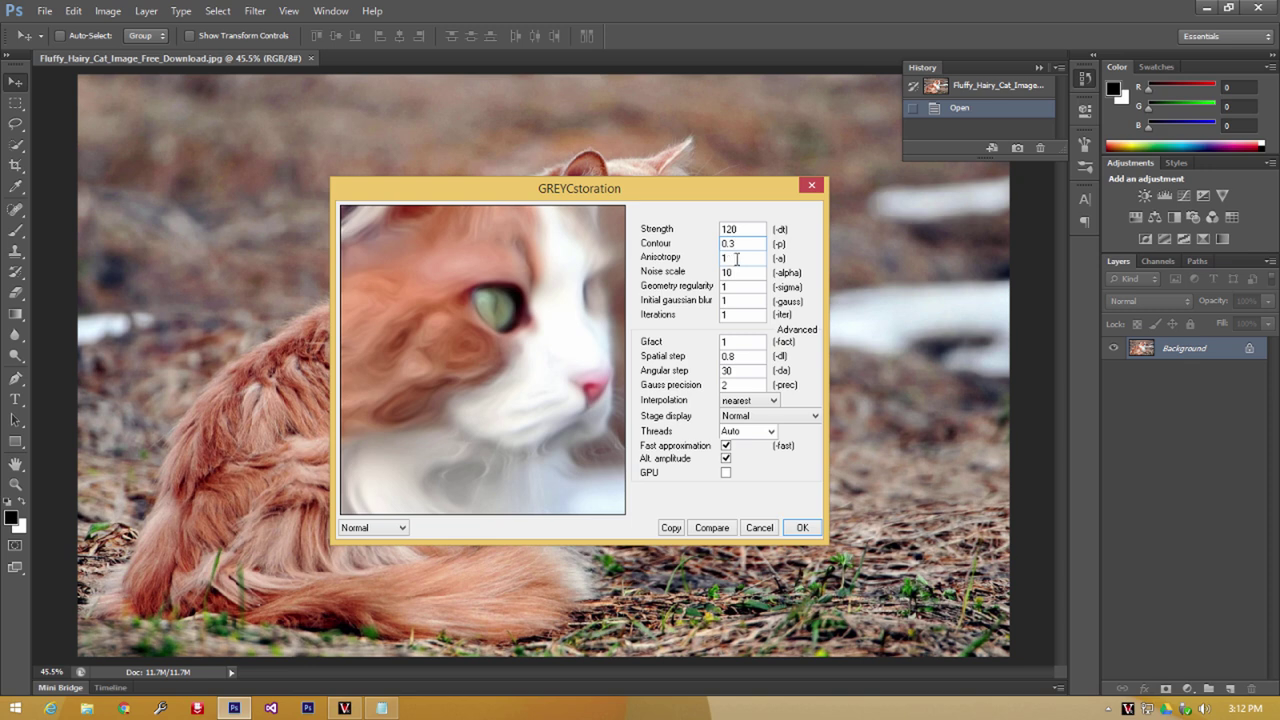
pyautogui.click(740, 272)
pyautogui.moveTo(727, 272); pyautogui.dragTo(685, 278)
pyautogui.write('1')
# Set Geometry regularity 25 and Initial gaussian blur 0, preview the fur, and apply.
pyautogui.press('Tab')
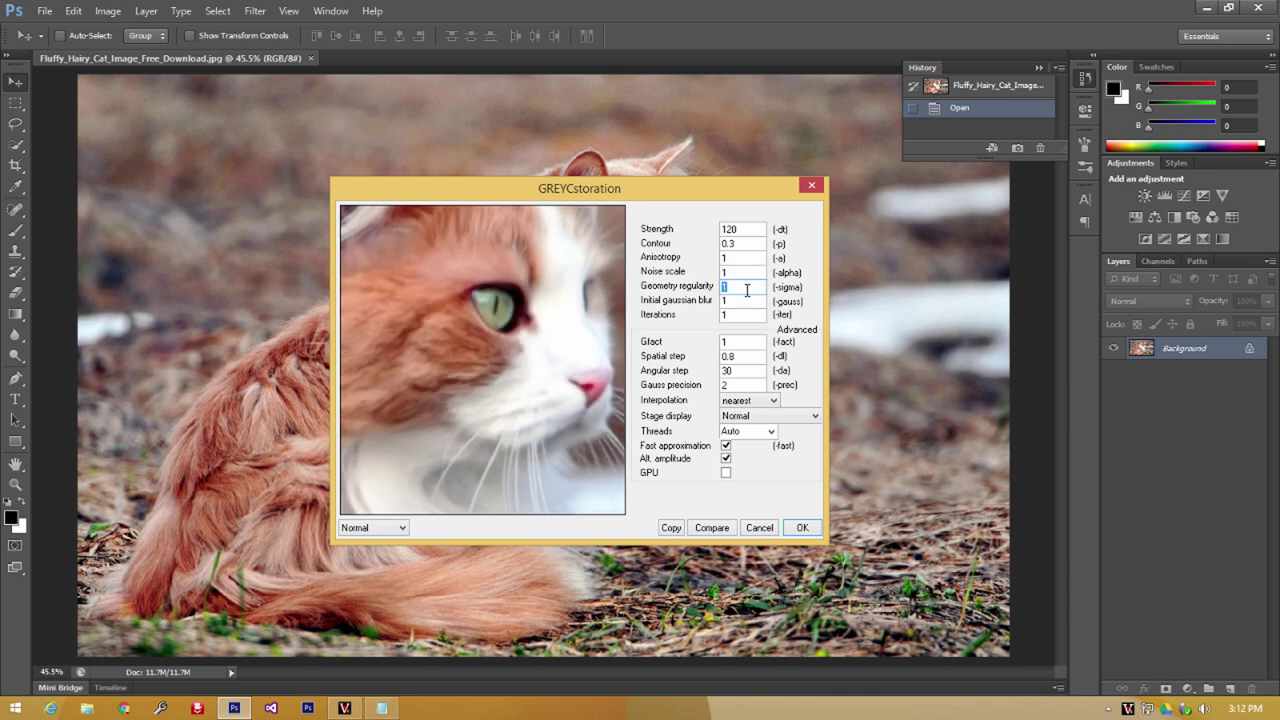
pyautogui.write('25')
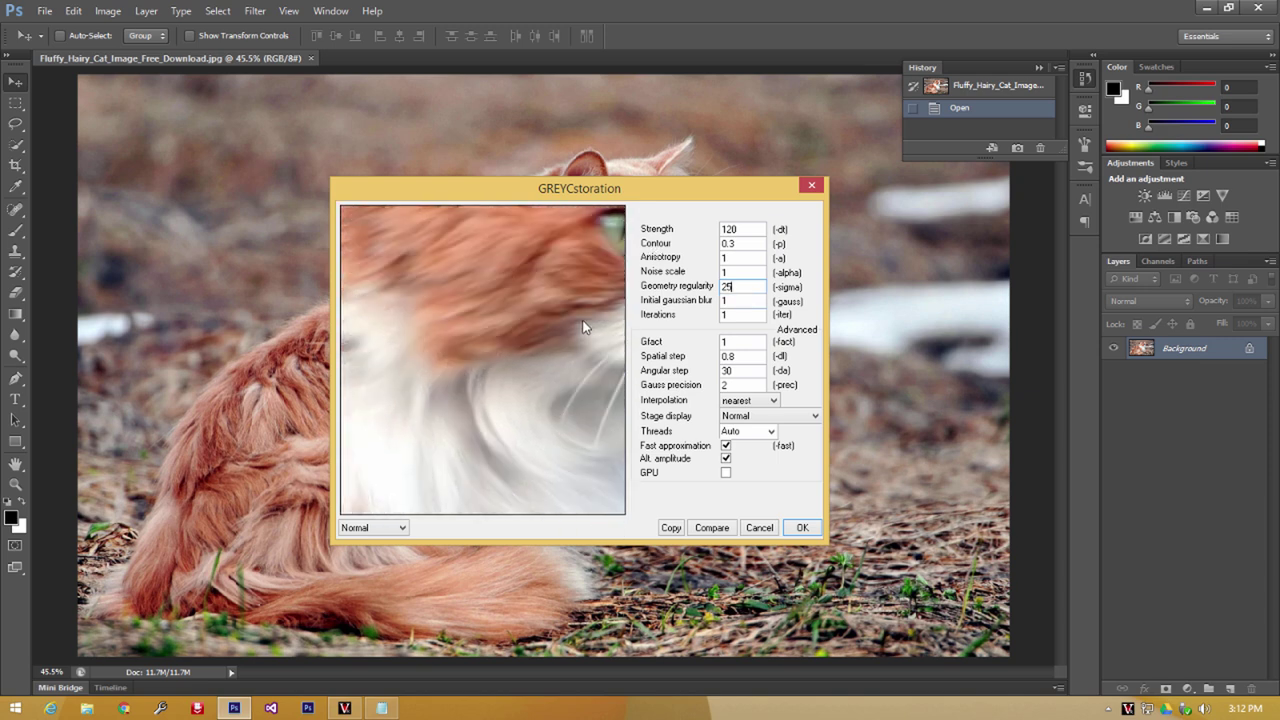
pyautogui.moveTo(558, 408); pyautogui.dragTo(564, 350)
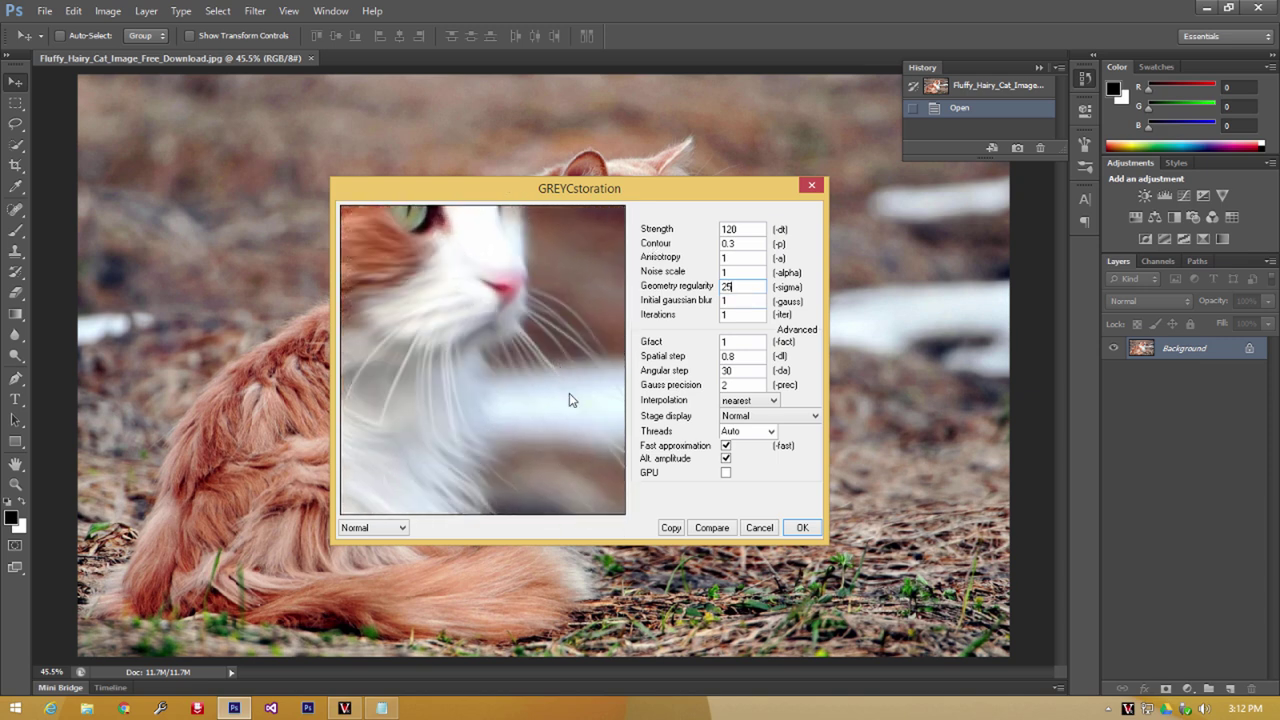
pyautogui.moveTo(552, 296); pyautogui.dragTo(528, 357)
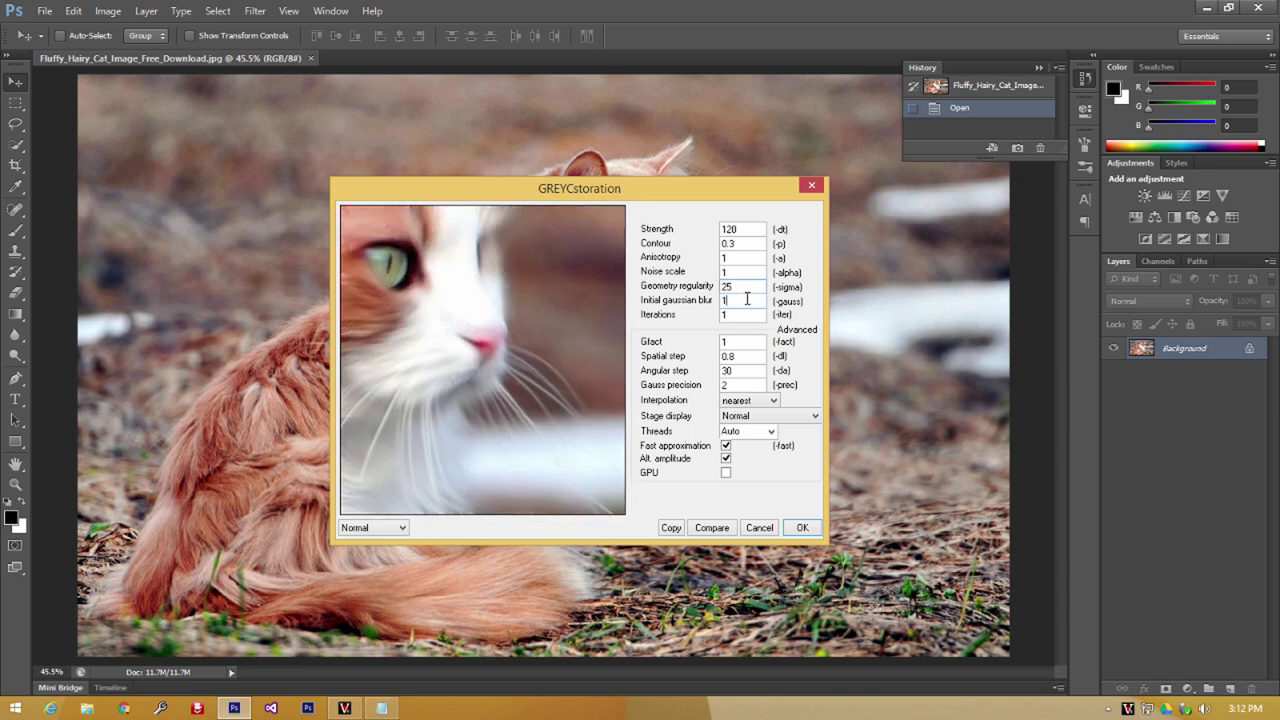
pyautogui.moveTo(747, 300); pyautogui.dragTo(714, 301)
pyautogui.write('0')
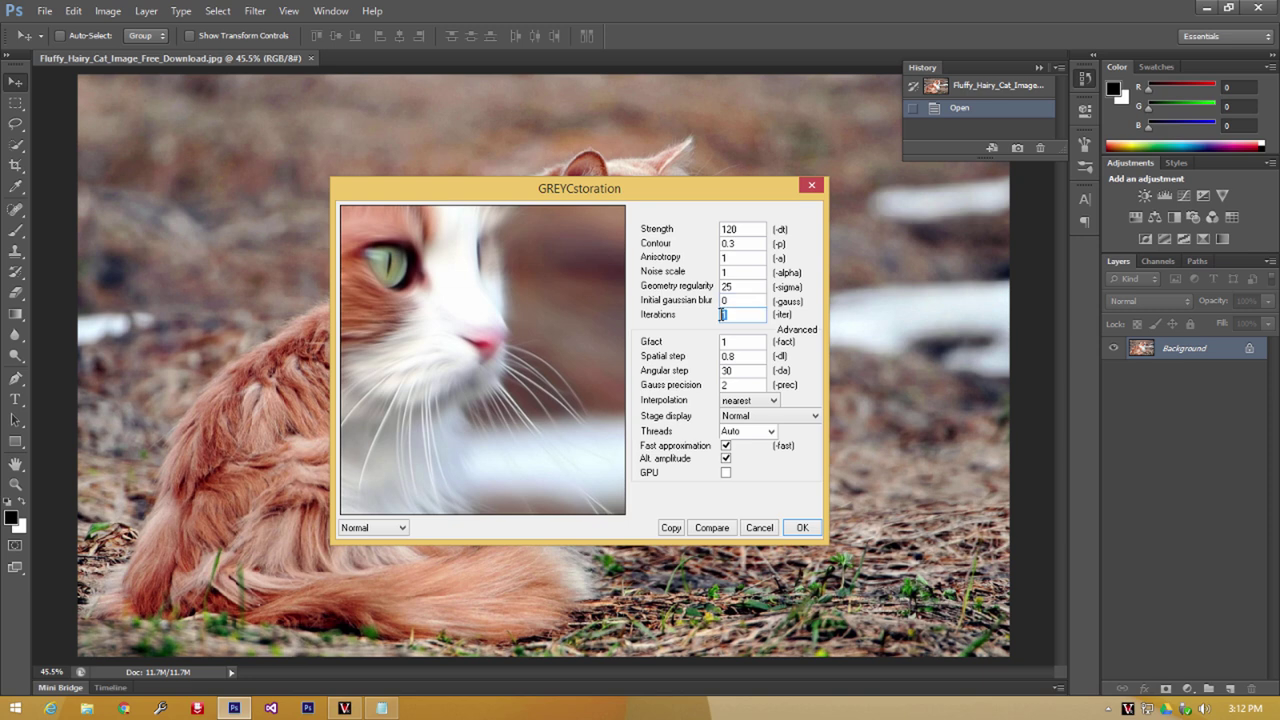
pyautogui.moveTo(423, 380); pyautogui.dragTo(417, 289)
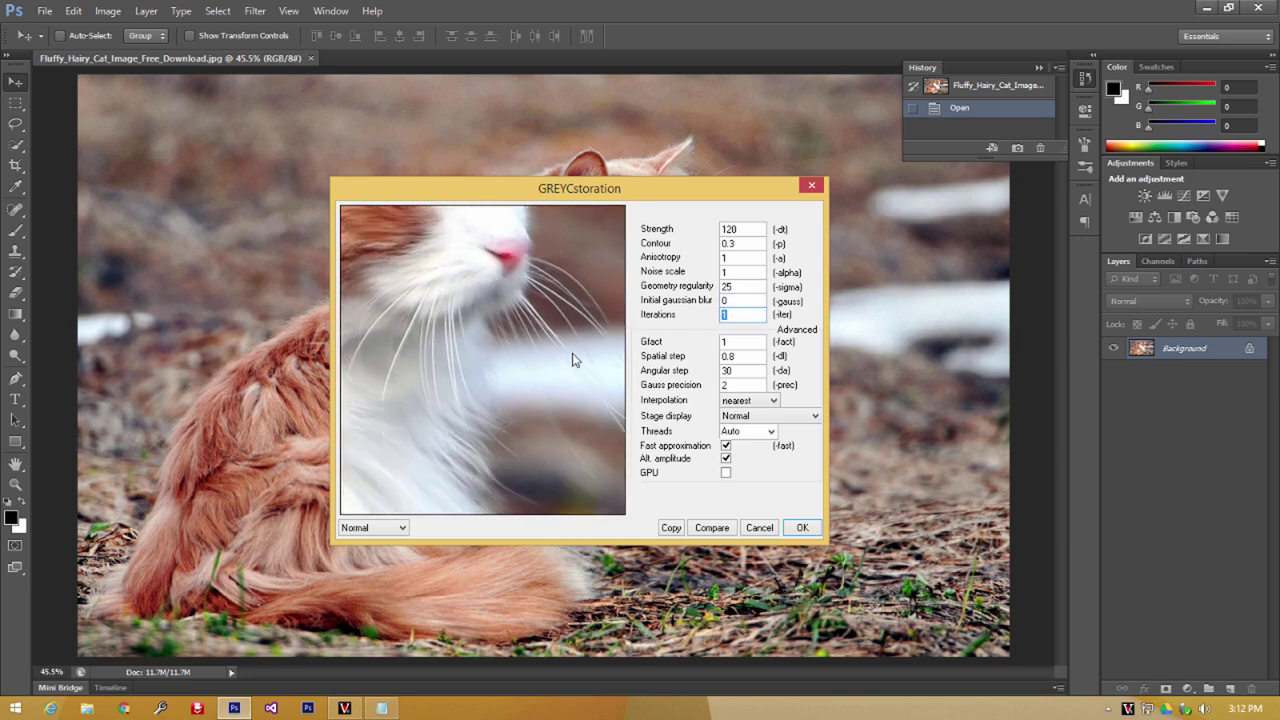
pyautogui.moveTo(571, 360); pyautogui.dragTo(505, 352)
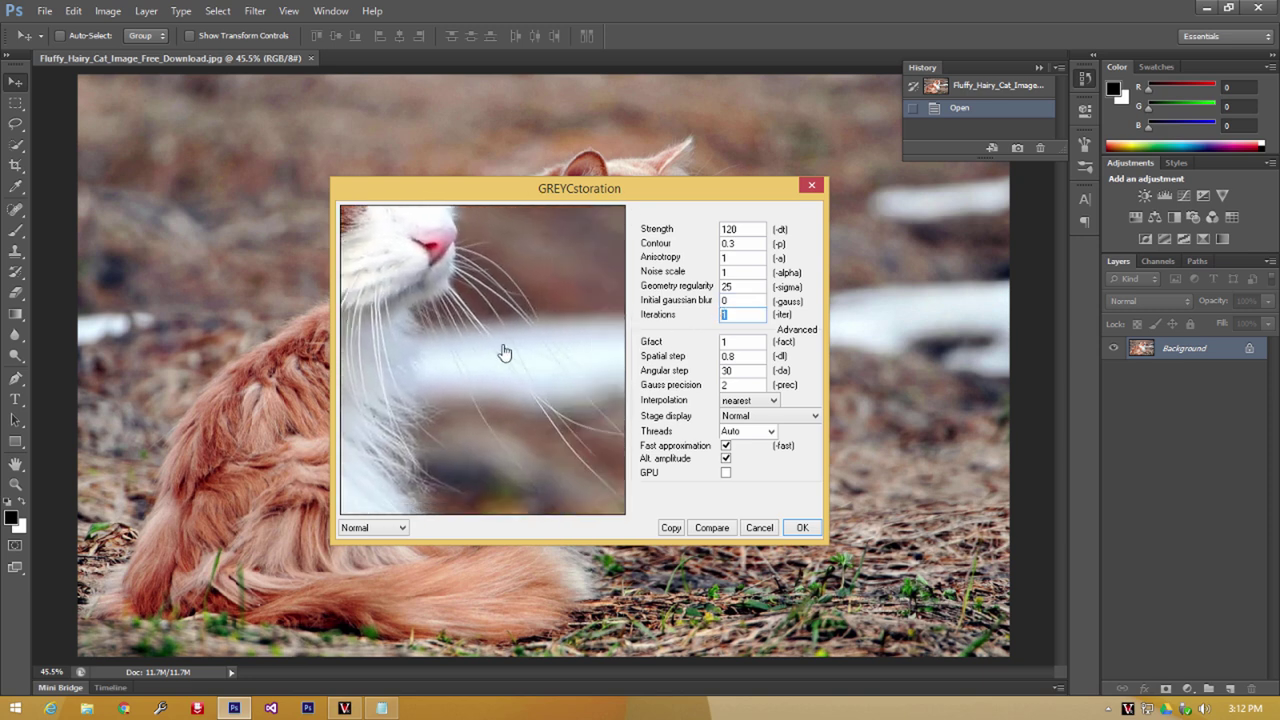
pyautogui.click(801, 528)
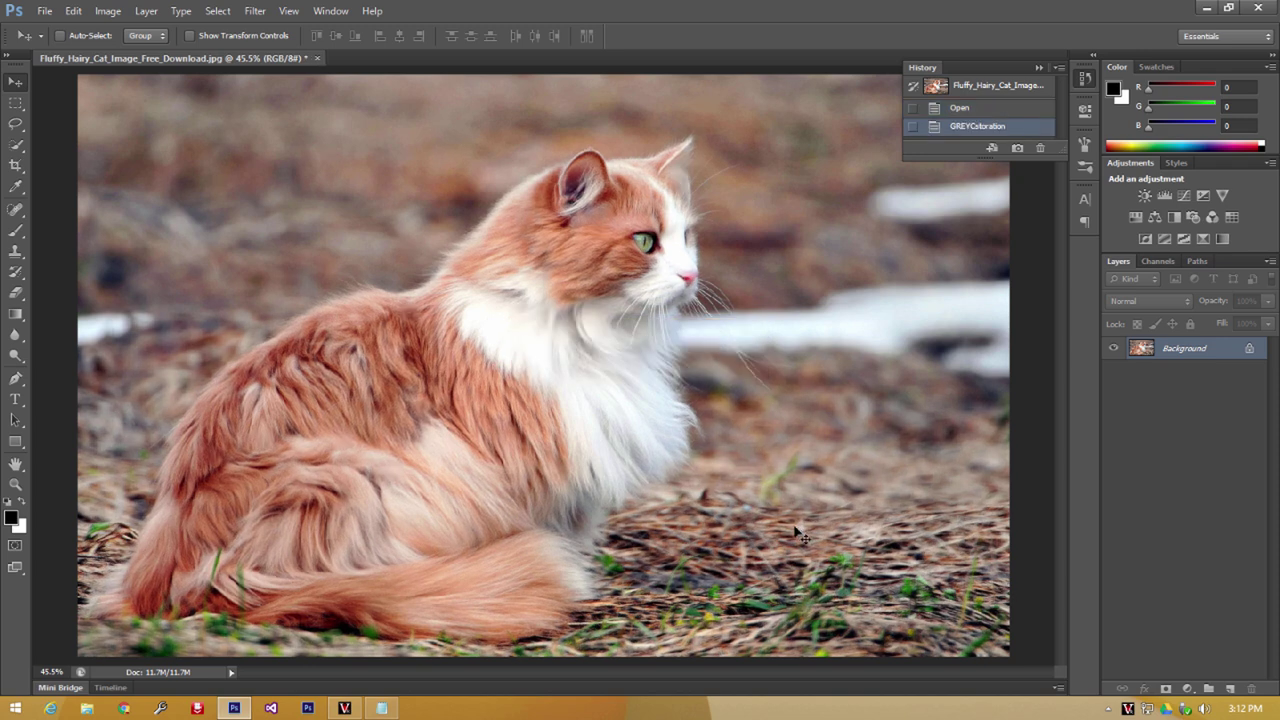
# Zoom into the cat's face, toggle History between original and filtered states, then zoom out.
pyautogui.moveTo(261, 253); pyautogui.dragTo(655, 462)
pyautogui.moveTo(666, 400)
pyautogui.mouseDown()
pyautogui.moveTo(441, 342)
pyautogui.moveTo(694, 251)
pyautogui.moveTo(717, 263)
pyautogui.moveTo(628, 337)
pyautogui.mouseUp()
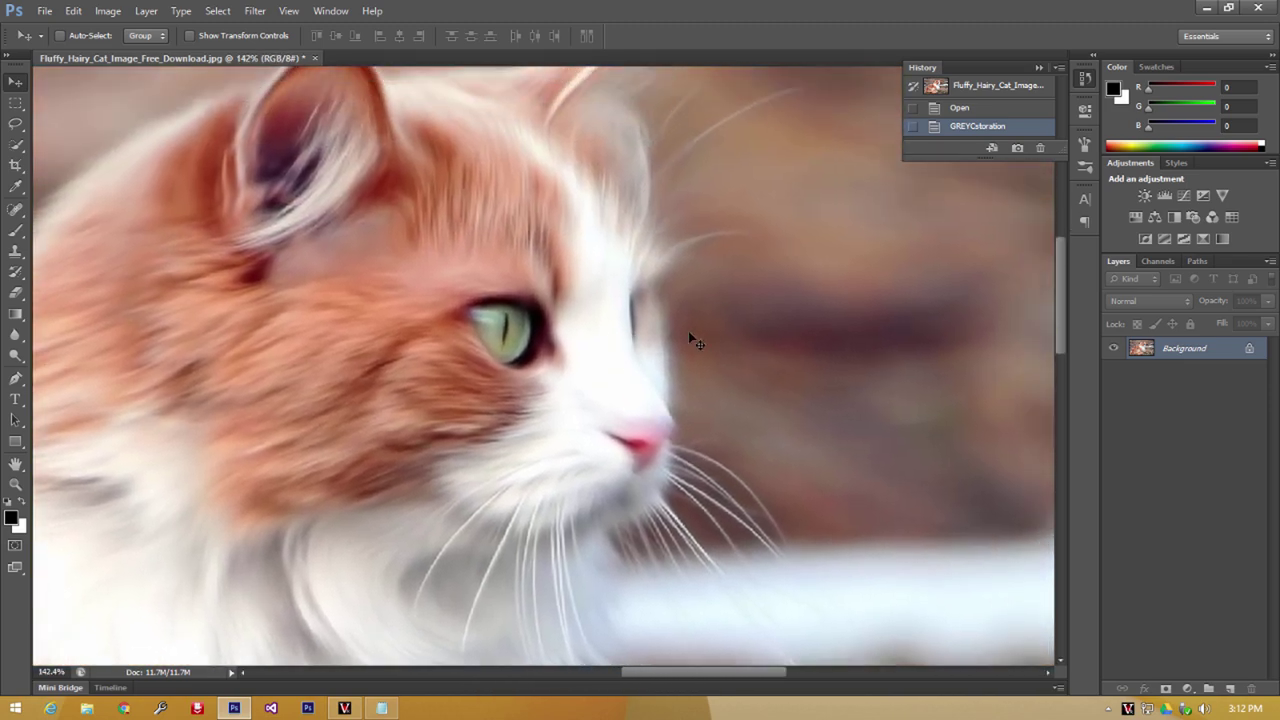
pyautogui.moveTo(1061, 147); pyautogui.dragTo(1061, 455)
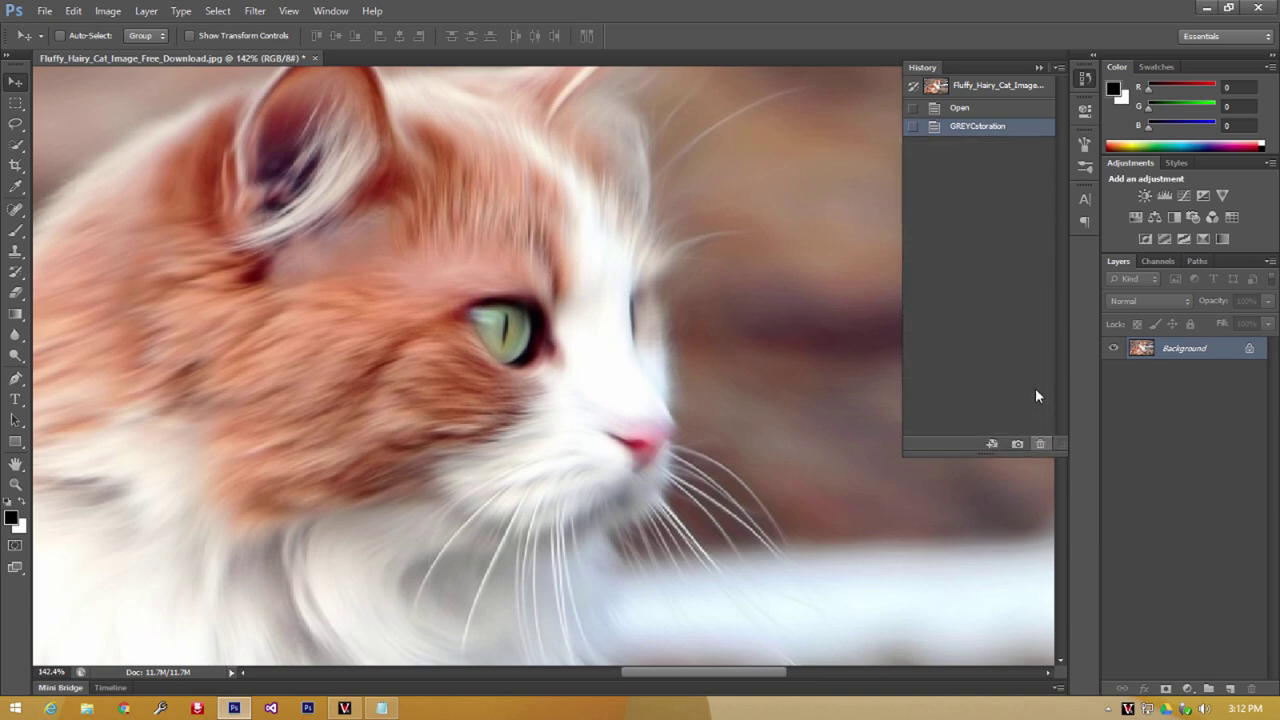
pyautogui.click(957, 110)
pyautogui.click(958, 127)
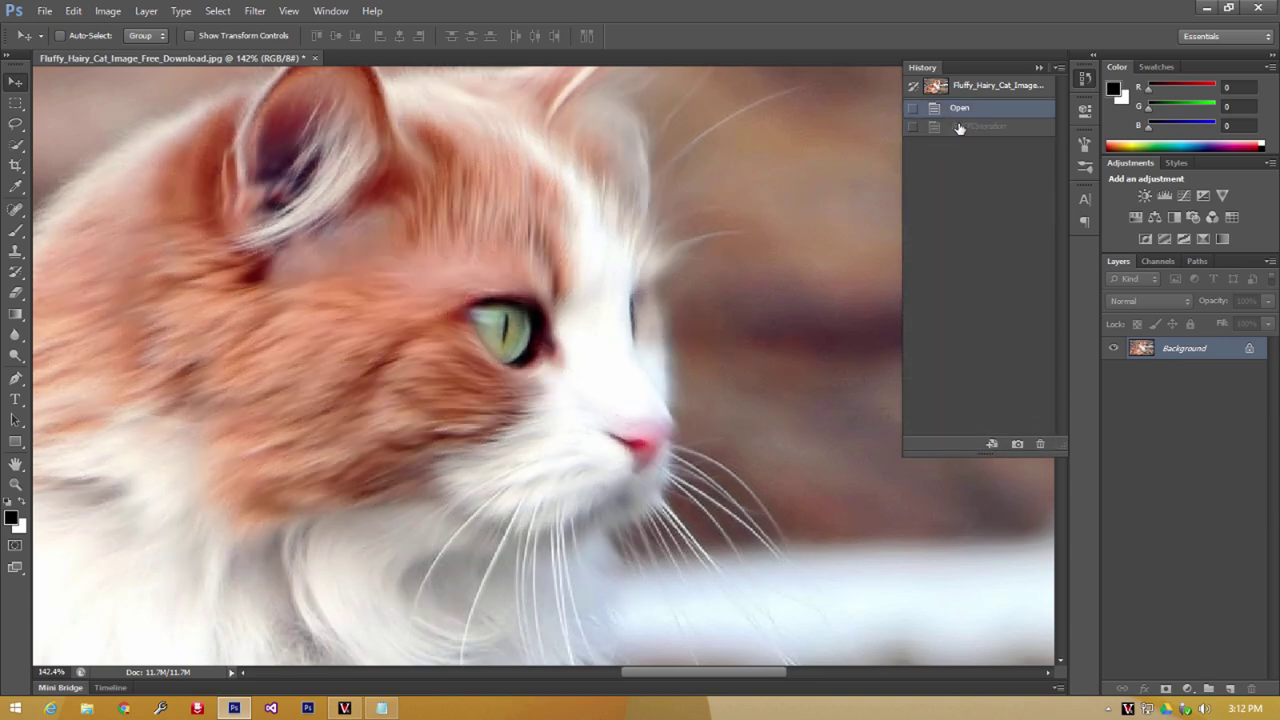
pyautogui.click(959, 108)
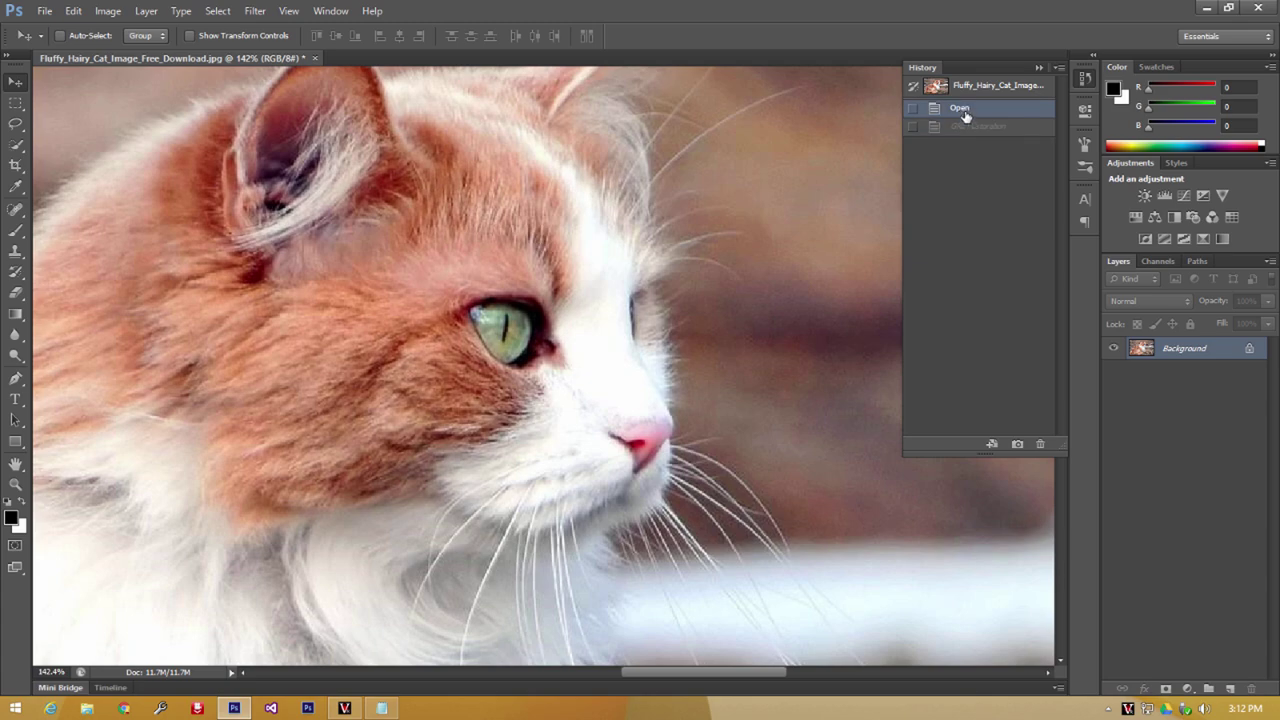
pyautogui.click(968, 128)
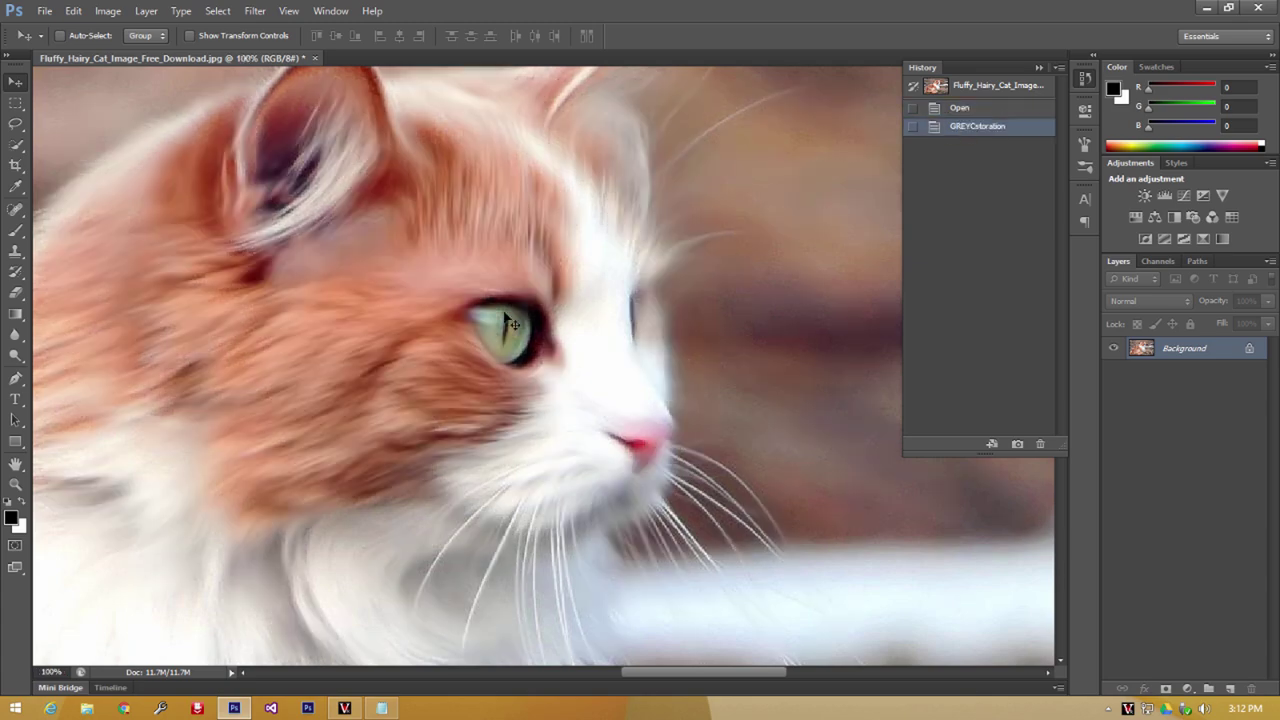
pyautogui.hotkey('ctrl', '-')
pyautogui.hotkey('ctrl', '-')
pyautogui.scroll(-1, 510, 322)
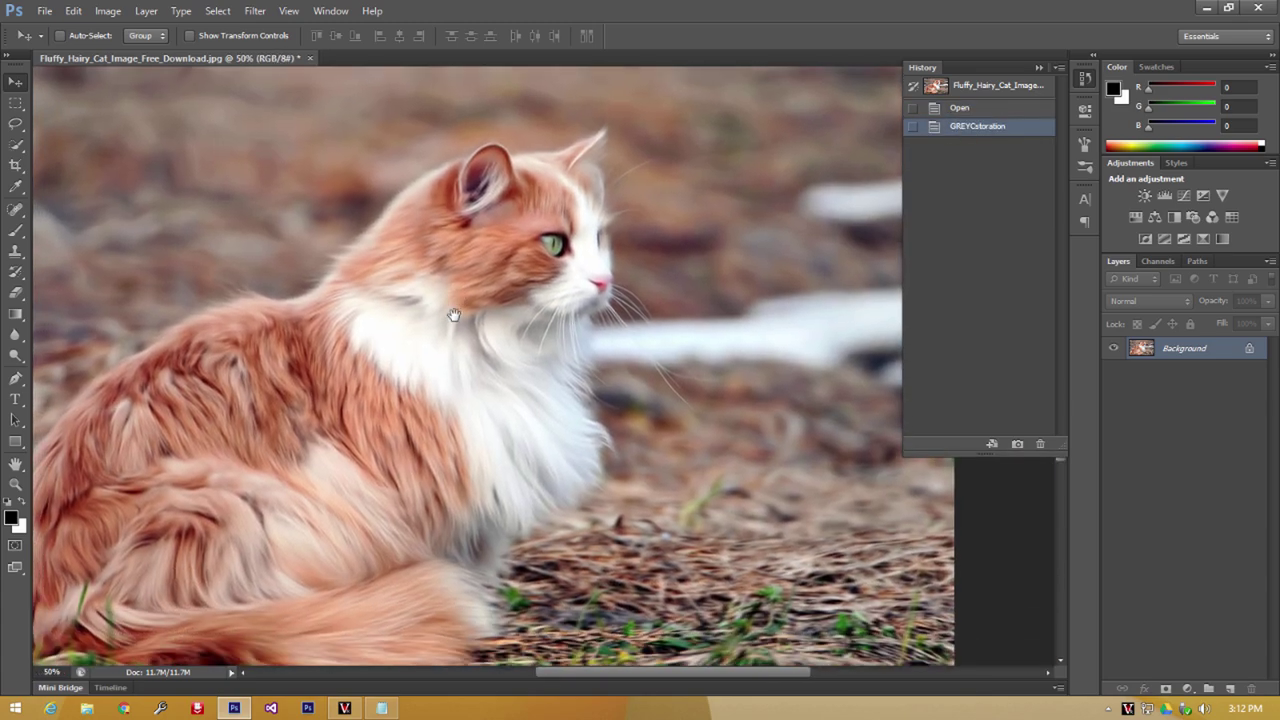
# Zoom out so the whole cat image fits on screen.
pyautogui.press('z')
pyautogui.rightClick(454, 315)
pyautogui.click(480, 323)
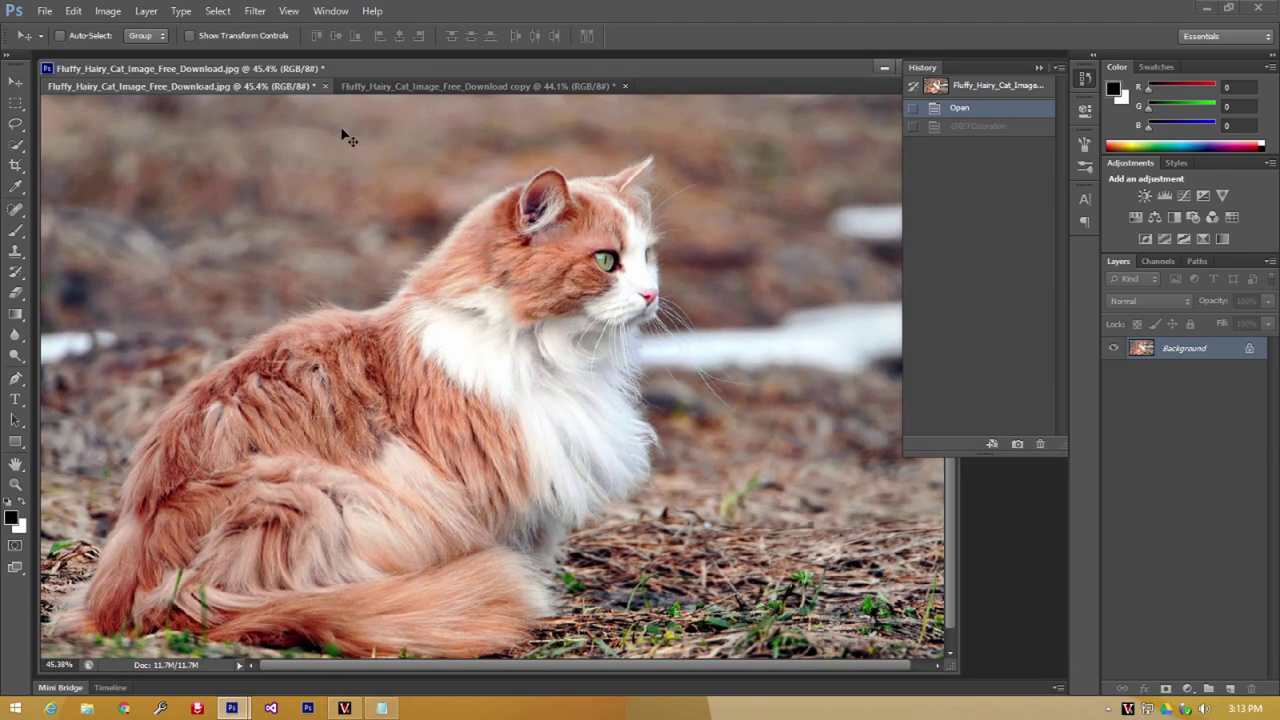
pyautogui.rightClick(344, 132)
pyautogui.click(354, 142)
pyautogui.press('v')
# Tile both documents 2-up Vertical, pan each to the cat, and hide panels.
pyautogui.click(330, 11)
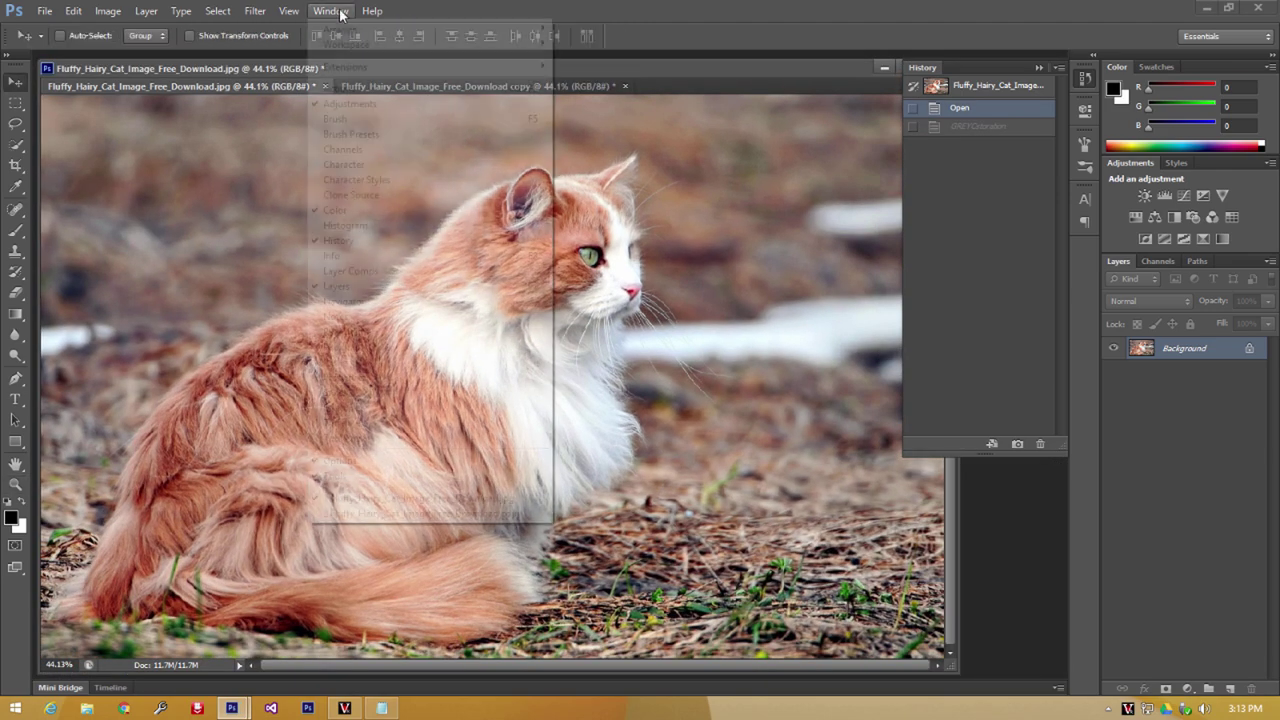
pyautogui.moveTo(340, 29)
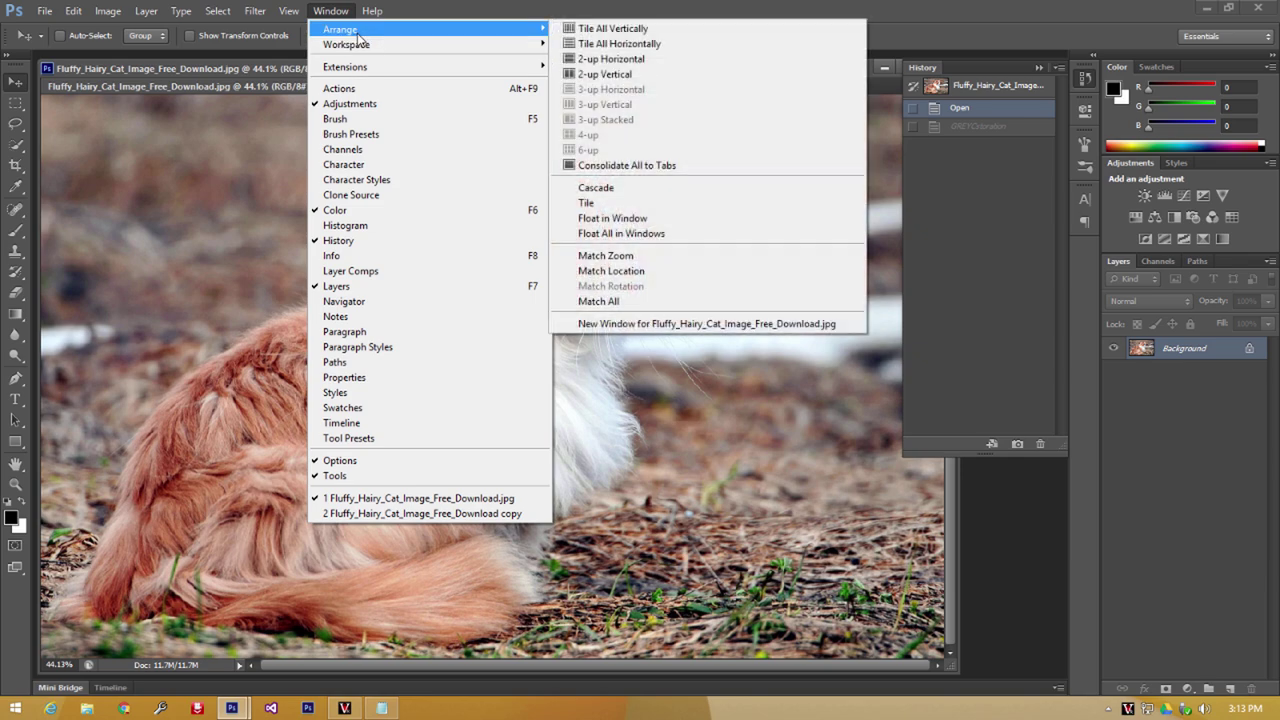
pyautogui.click(596, 72)
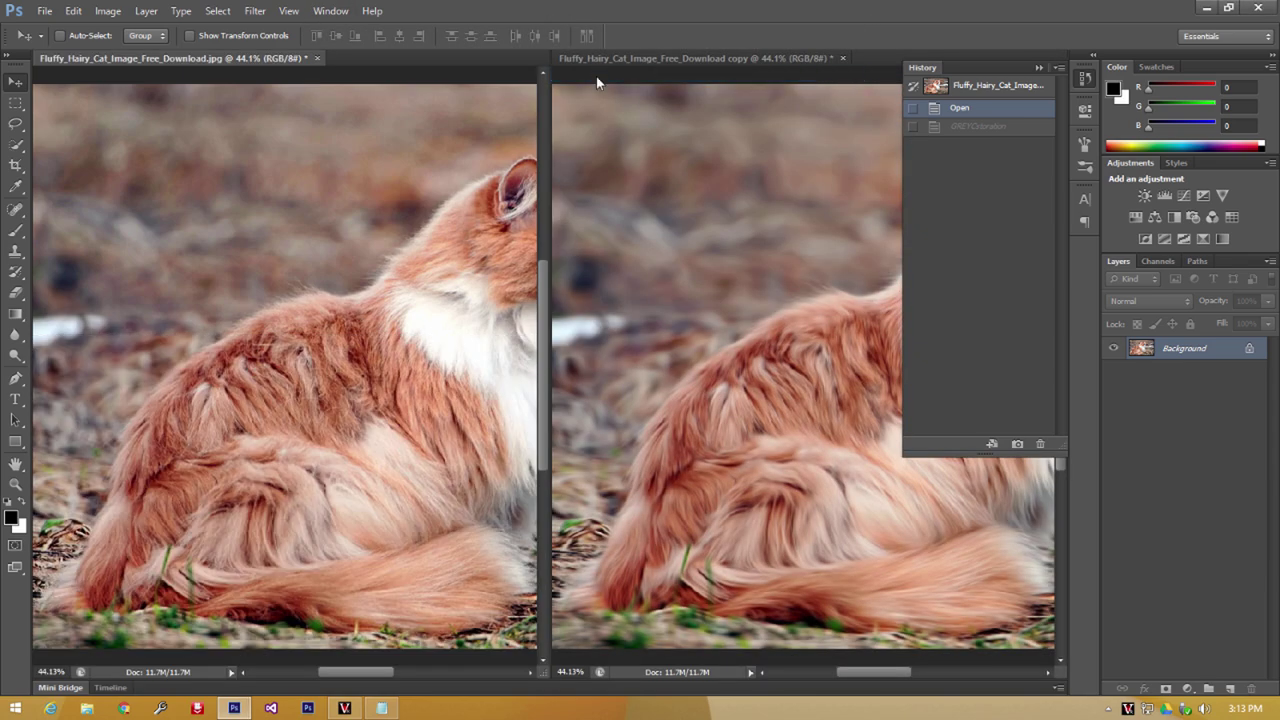
pyautogui.moveTo(478, 330); pyautogui.dragTo(205, 324)
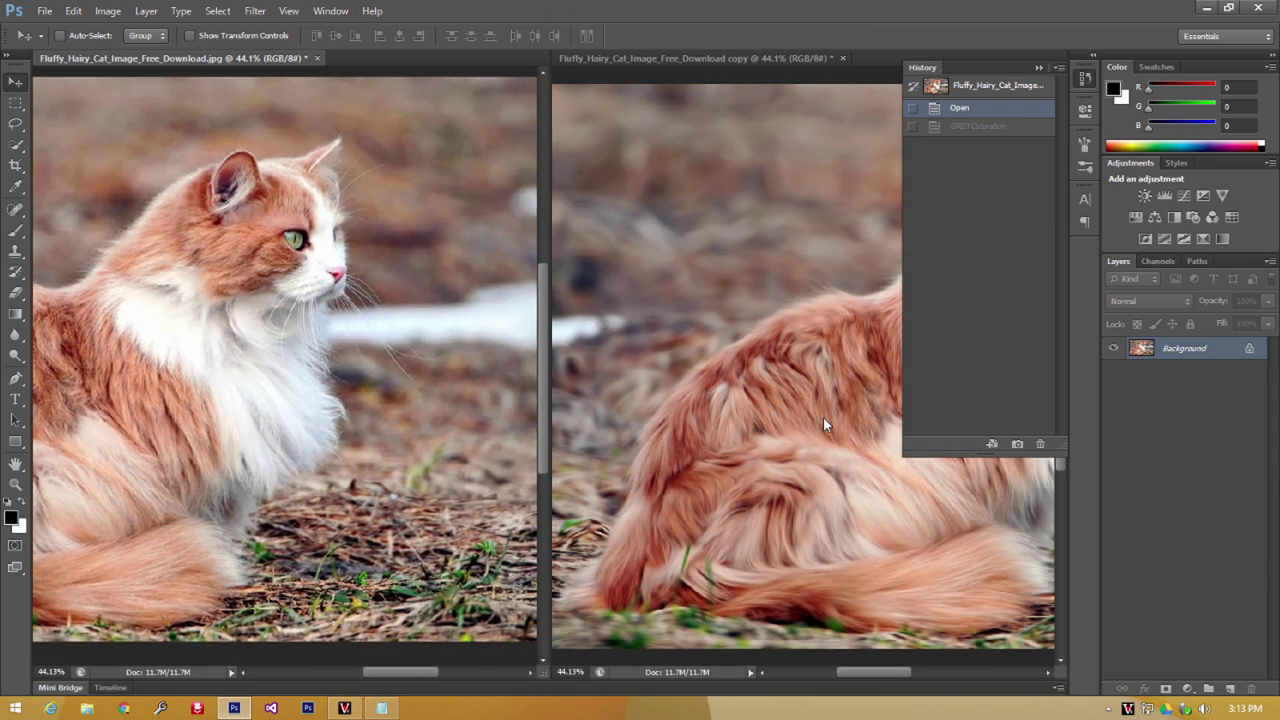
pyautogui.click(823, 416)
pyautogui.moveTo(843, 298); pyautogui.dragTo(747, 287)
pyautogui.press('Tab')
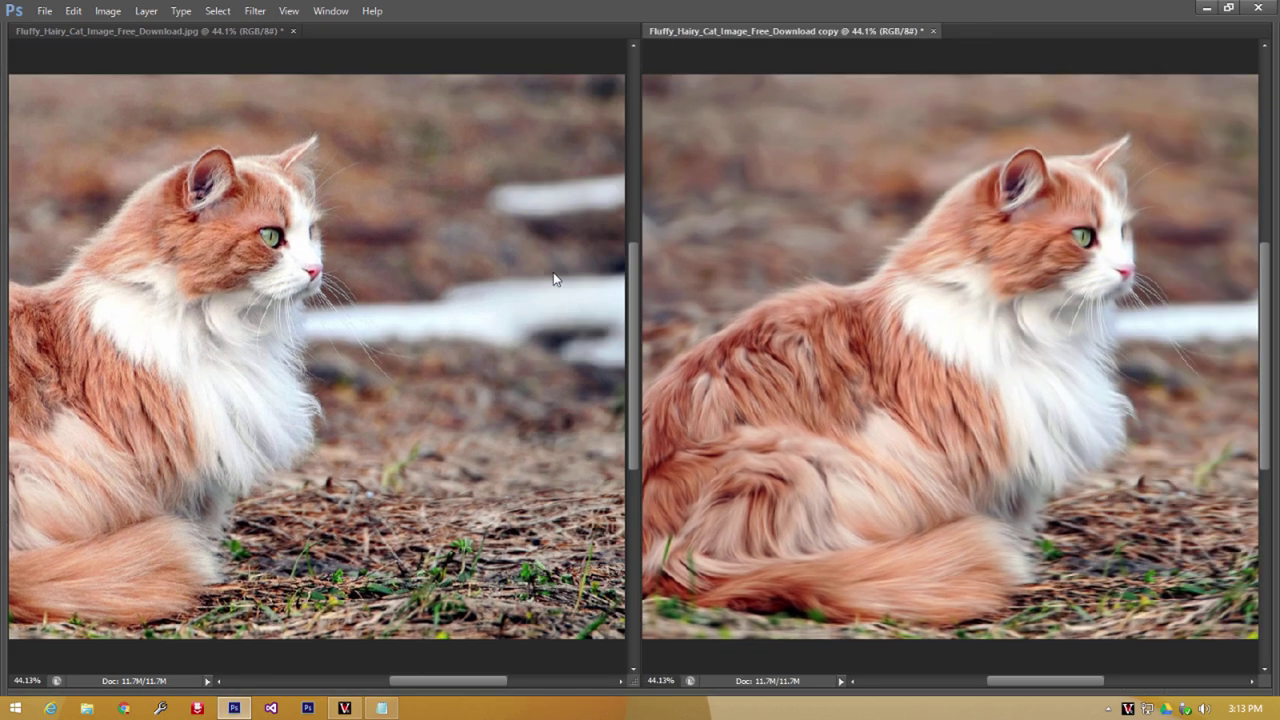
# Zoom both documents to 66.7% and pan the painted copy to the cat's head.
pyautogui.click(483, 271)
pyautogui.keyDown('shift'); pyautogui.click(237, 259); pyautogui.keyUp('shift')
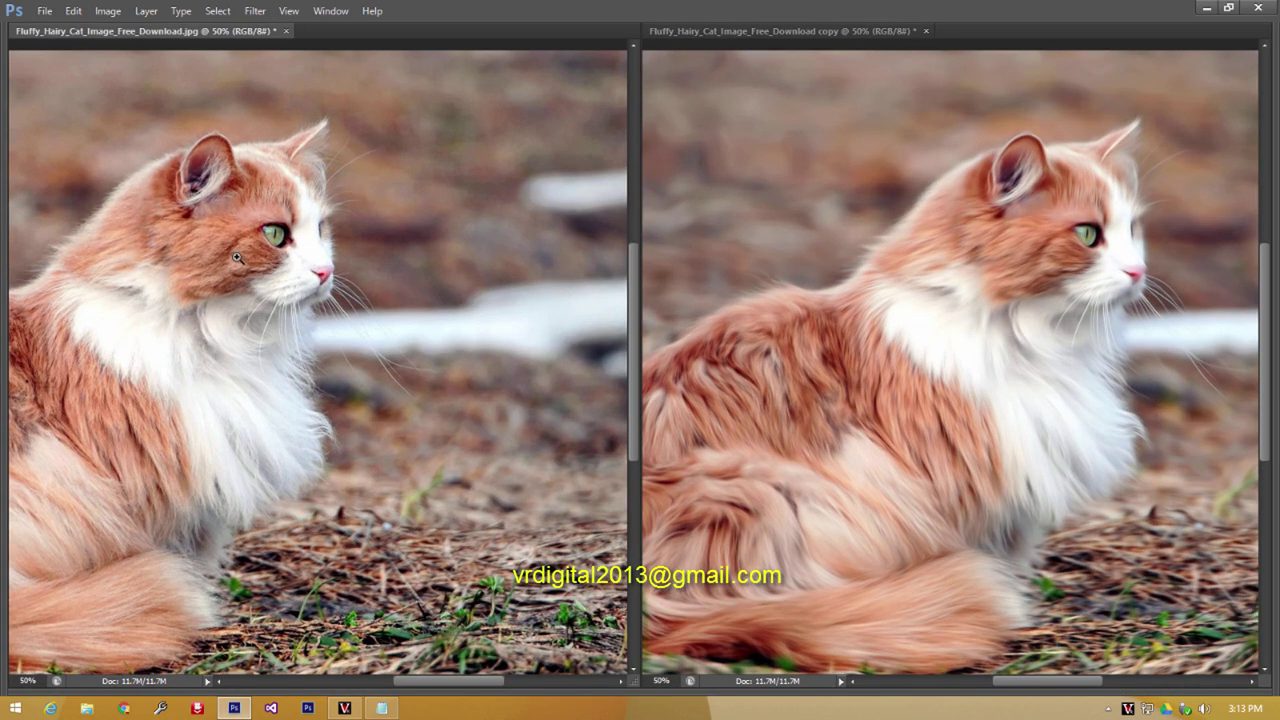
pyautogui.keyDown('shift'); pyautogui.click(237, 259); pyautogui.keyUp('shift')
pyautogui.click(1057, 334)
pyautogui.click(1057, 334)
pyautogui.moveTo(1057, 334)
pyautogui.mouseDown()
pyautogui.moveTo(1008, 320)
pyautogui.moveTo(1028, 320)
pyautogui.mouseUp()
# Zoom both documents to 100% and frame the cat's face in each.
pyautogui.click(390, 297)
pyautogui.moveTo(260, 295); pyautogui.dragTo(325, 295)
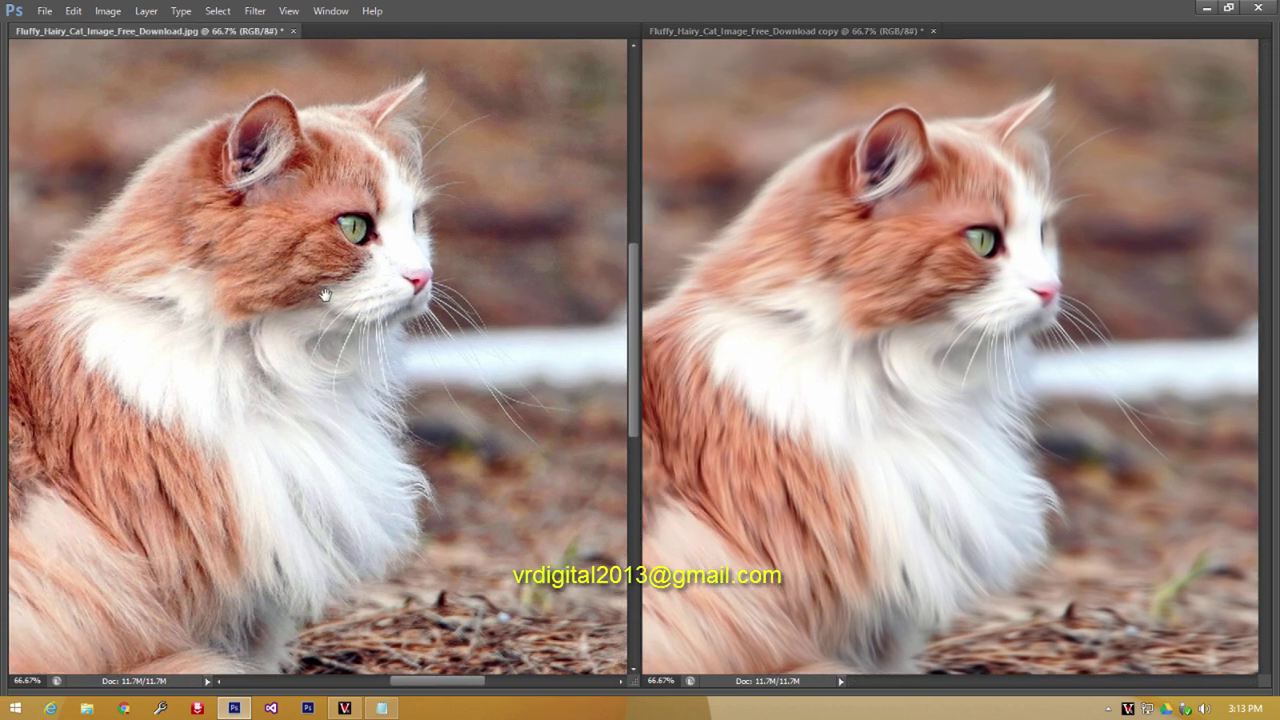
pyautogui.keyDown('shift'); pyautogui.click(325, 295); pyautogui.keyUp('shift')
pyautogui.moveTo(243, 409)
pyautogui.mouseDown()
pyautogui.moveTo(350, 385)
pyautogui.moveTo(303, 403)
pyautogui.moveTo(277, 435)
pyautogui.mouseUp()
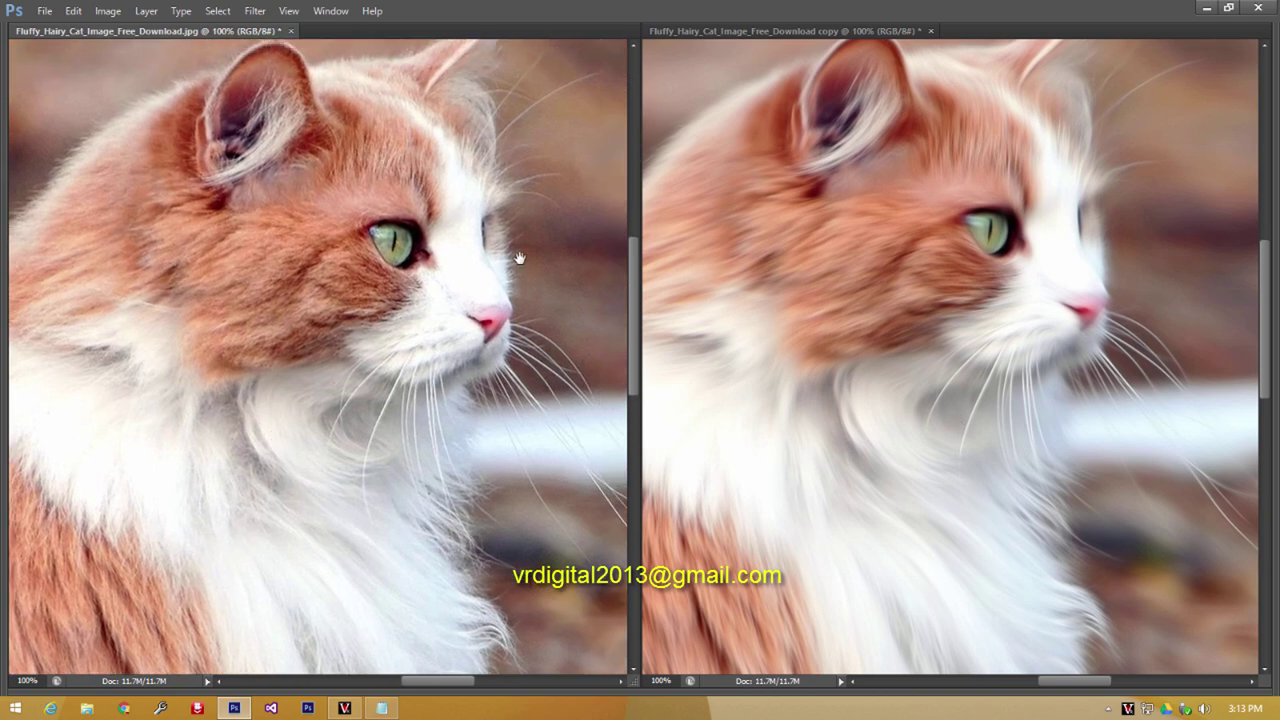
pyautogui.moveTo(519, 258); pyautogui.dragTo(514, 273)
pyautogui.click(951, 214)
pyautogui.moveTo(951, 214); pyautogui.dragTo(958, 260)
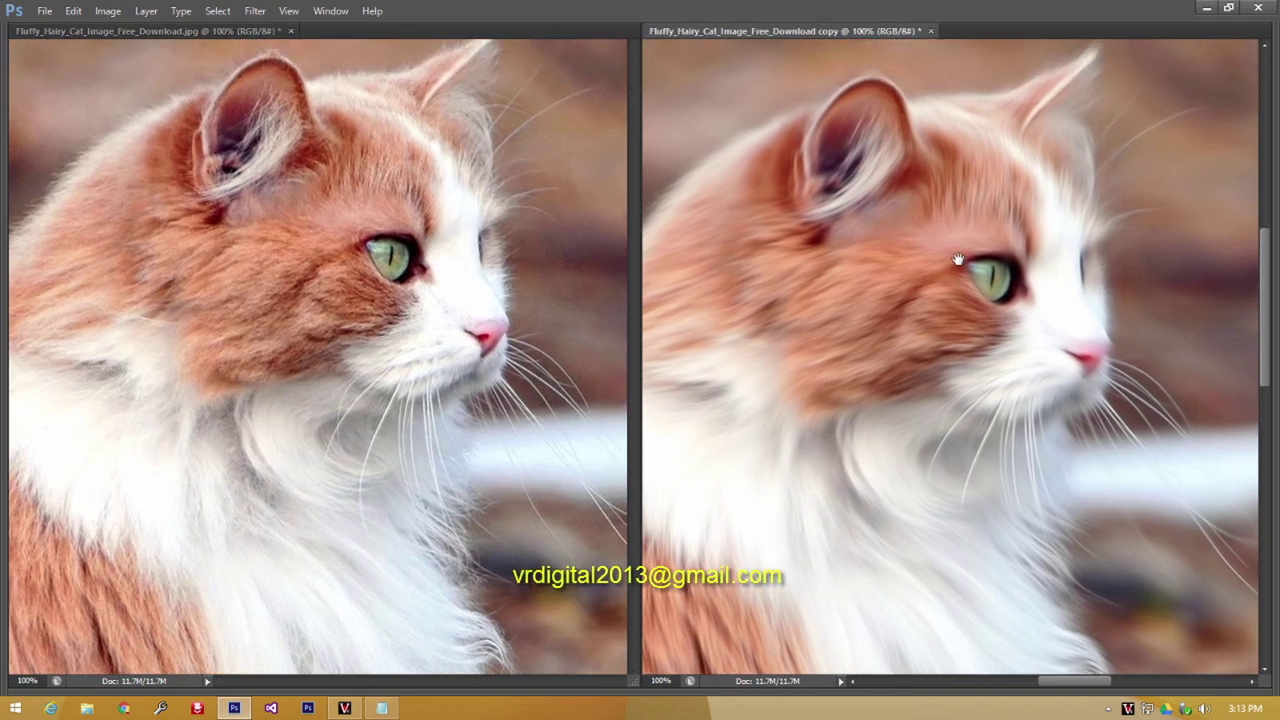